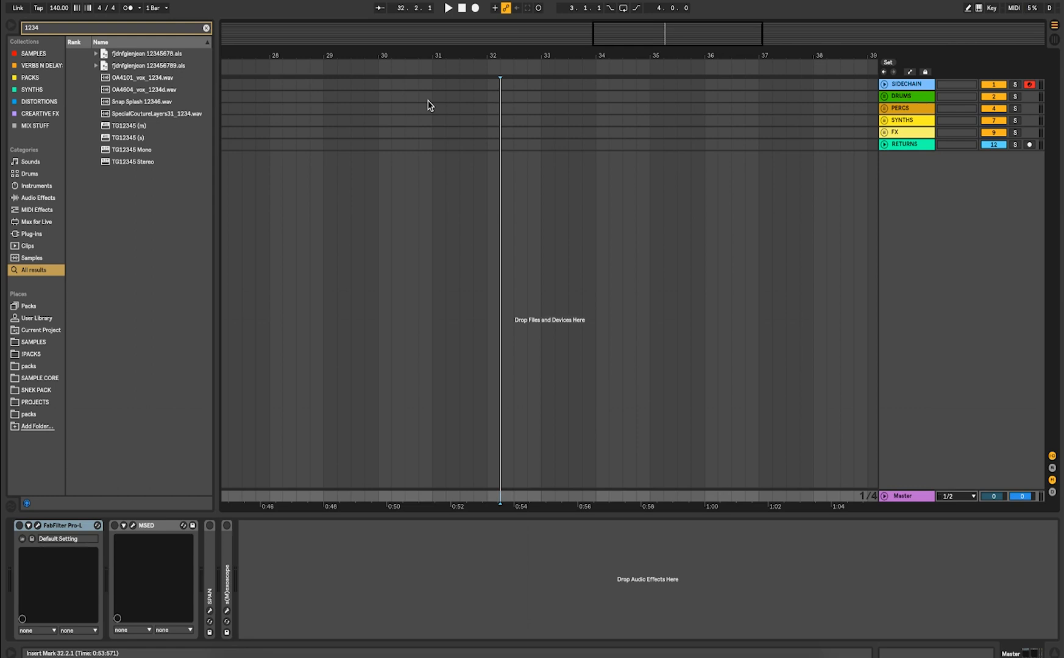
{"action": "key", "text": "plus"}
{"action": "key", "text": "plus"}
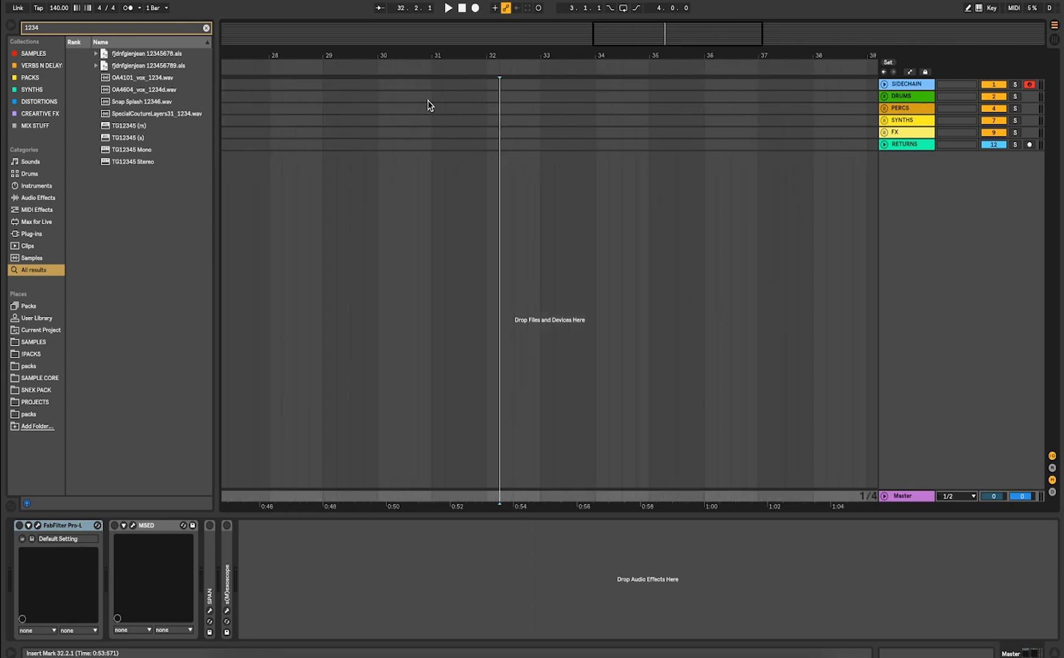
{"action": "key", "text": "minus"}
{"action": "key", "text": "minus"}
{"action": "key", "text": "plus"}
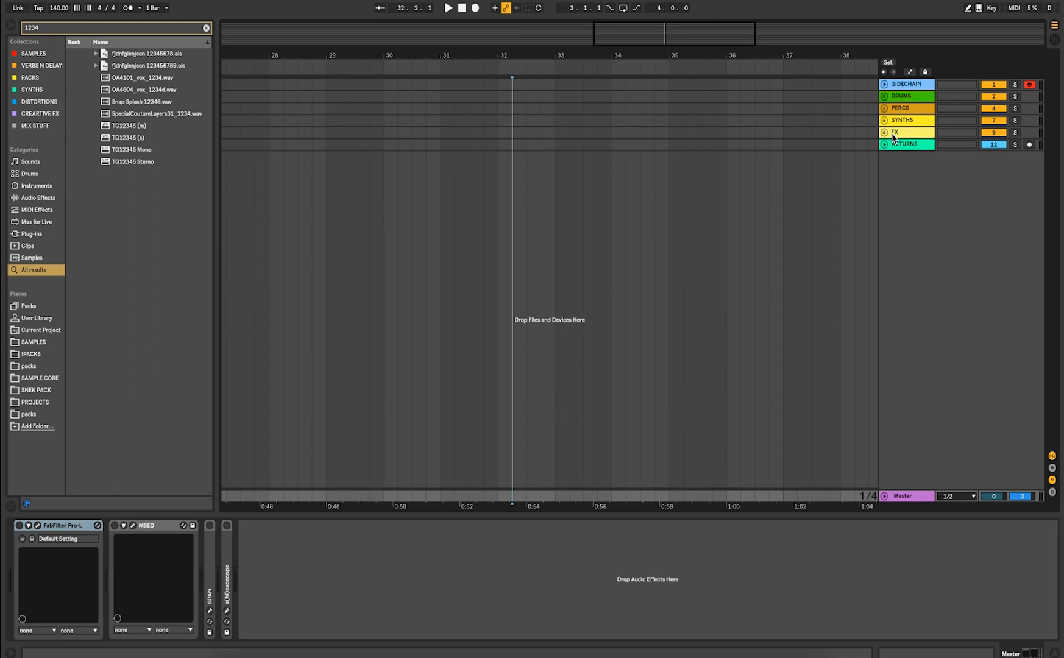
Step: Unfold the DRUMS group and inspect the FabFilter Pro-Q 2 on its Drum Rack track, closing the plug-in window when done
{"action": "left_click", "coordinate": [884, 96]}
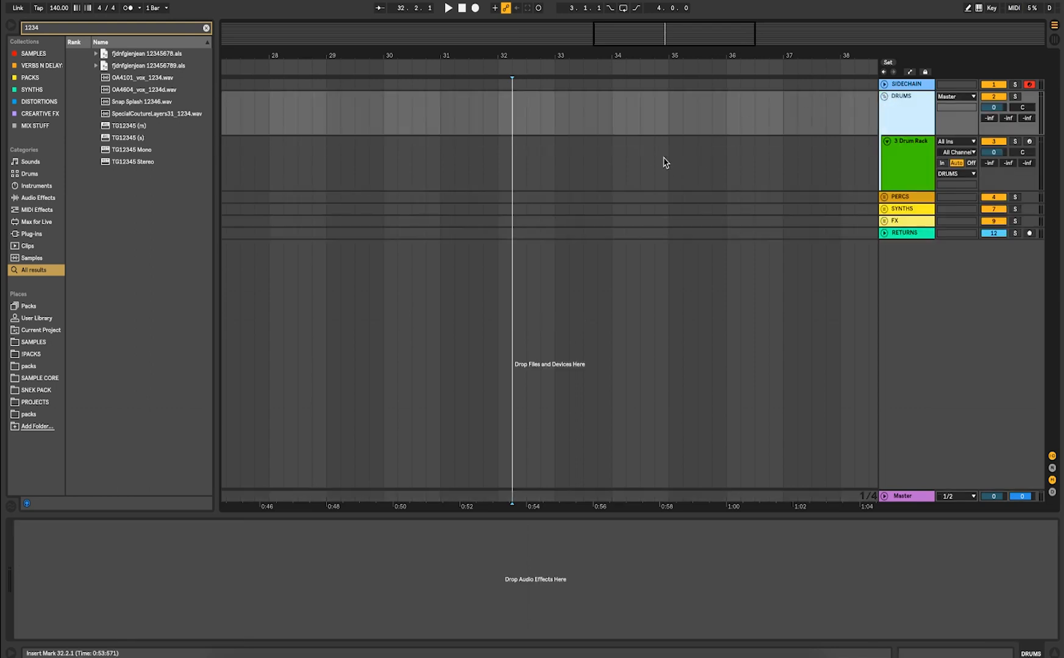
{"action": "left_click", "coordinate": [653, 156]}
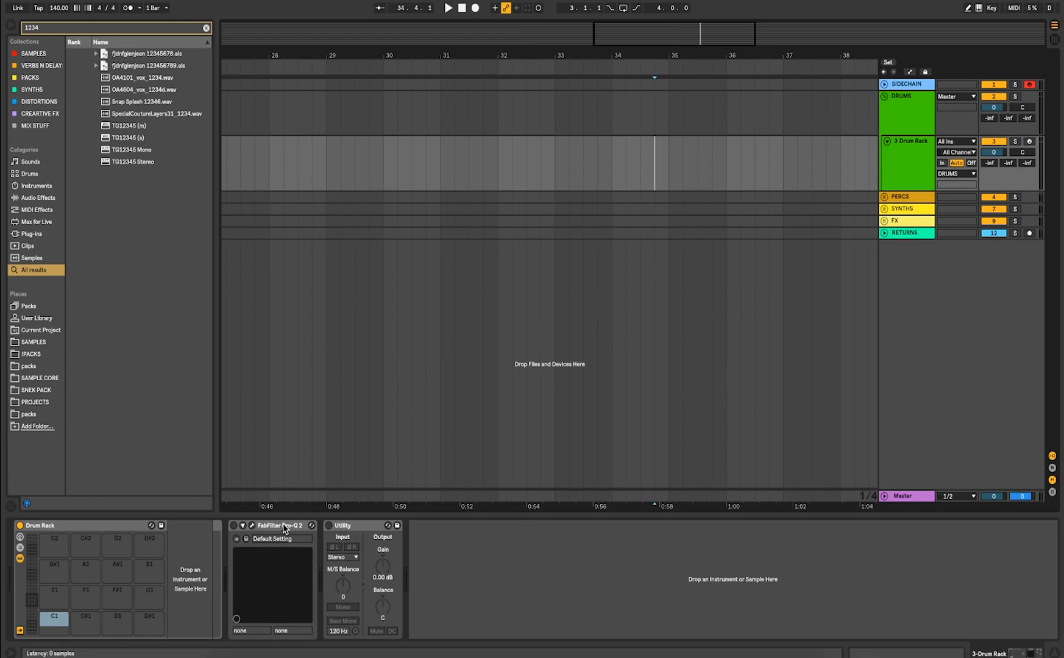
{"action": "left_click", "coordinate": [251, 527]}
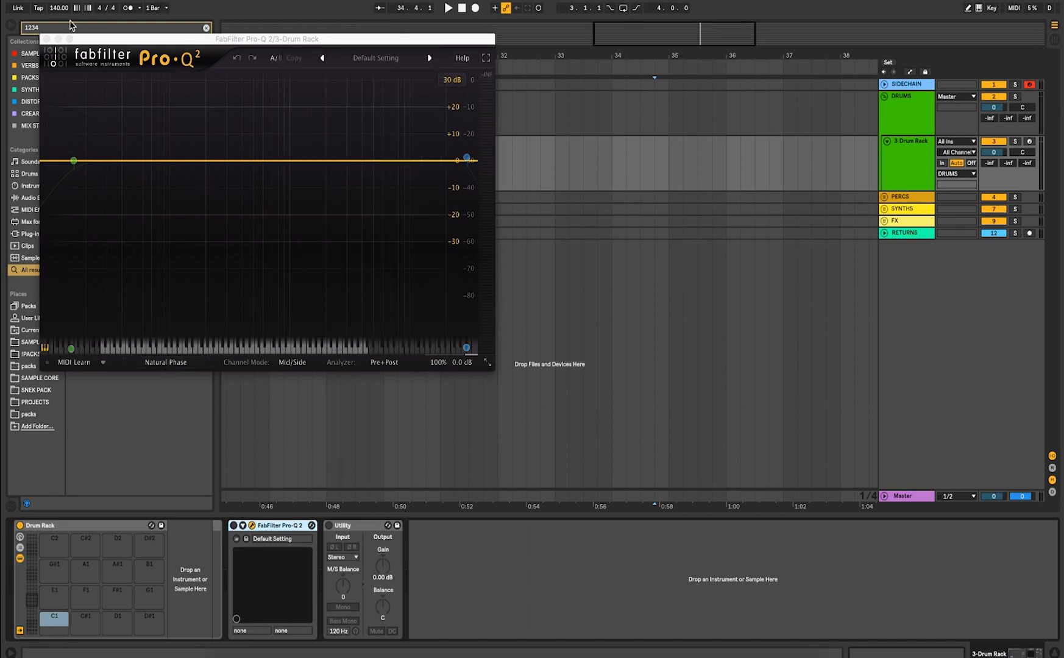
{"action": "left_click", "coordinate": [46, 39]}
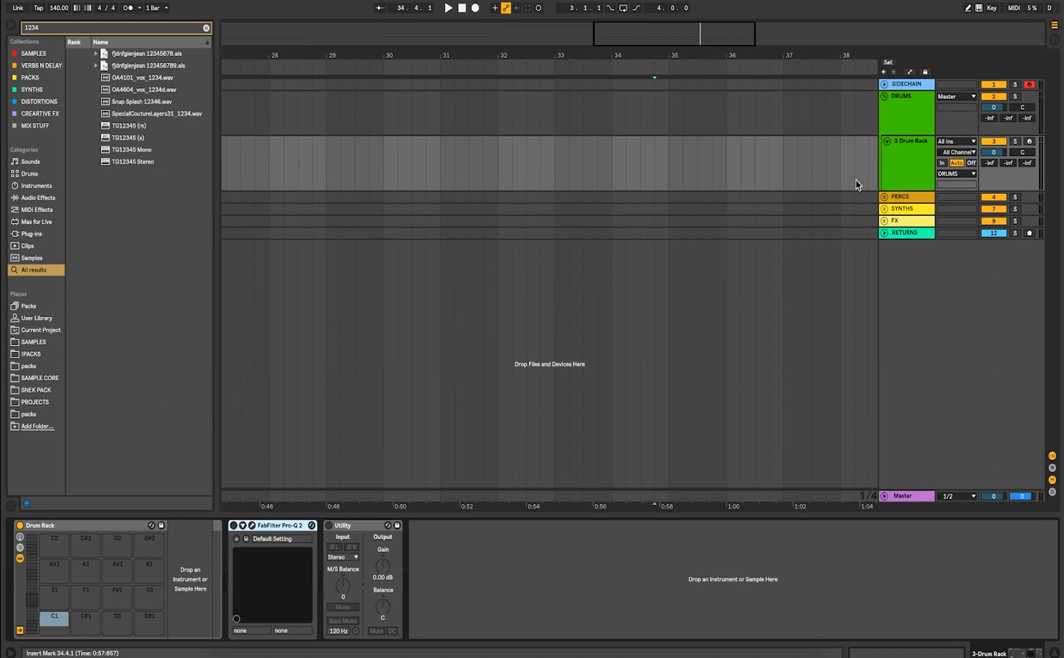
Step: Insert an audio track below the Drum Rack track and save it as the default audio track
{"action": "left_click", "coordinate": [903, 174]}
{"action": "key", "text": "ctrl+t"}
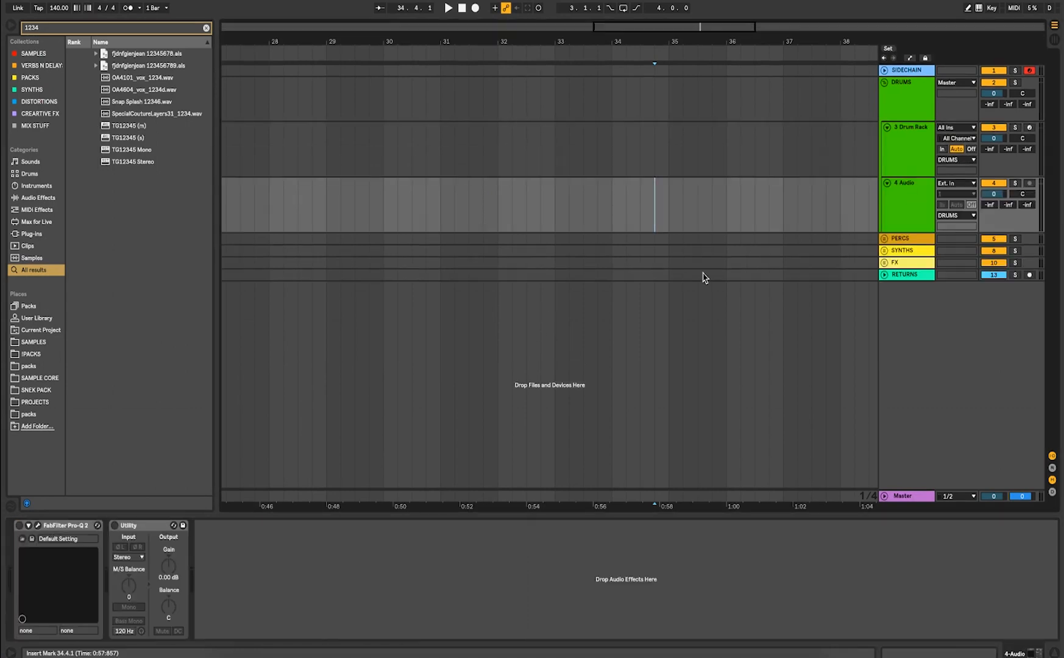
{"action": "right_click", "coordinate": [910, 204]}
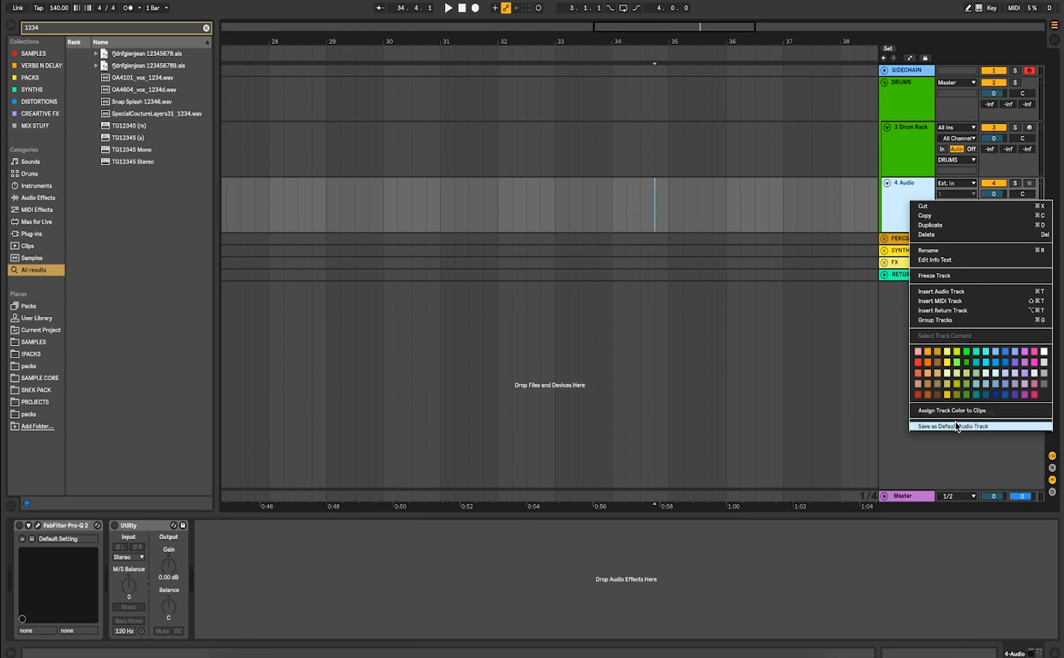
{"action": "left_click", "coordinate": [970, 428]}
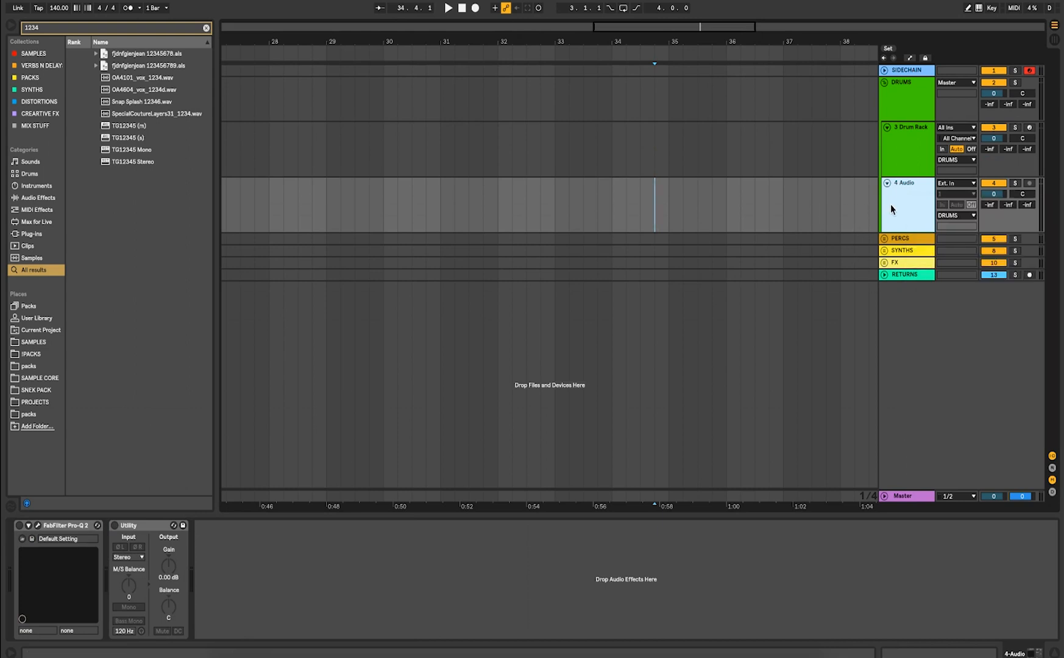
Step: Delete the added audio track and fold the DRUMS group
{"action": "key", "text": "Delete"}
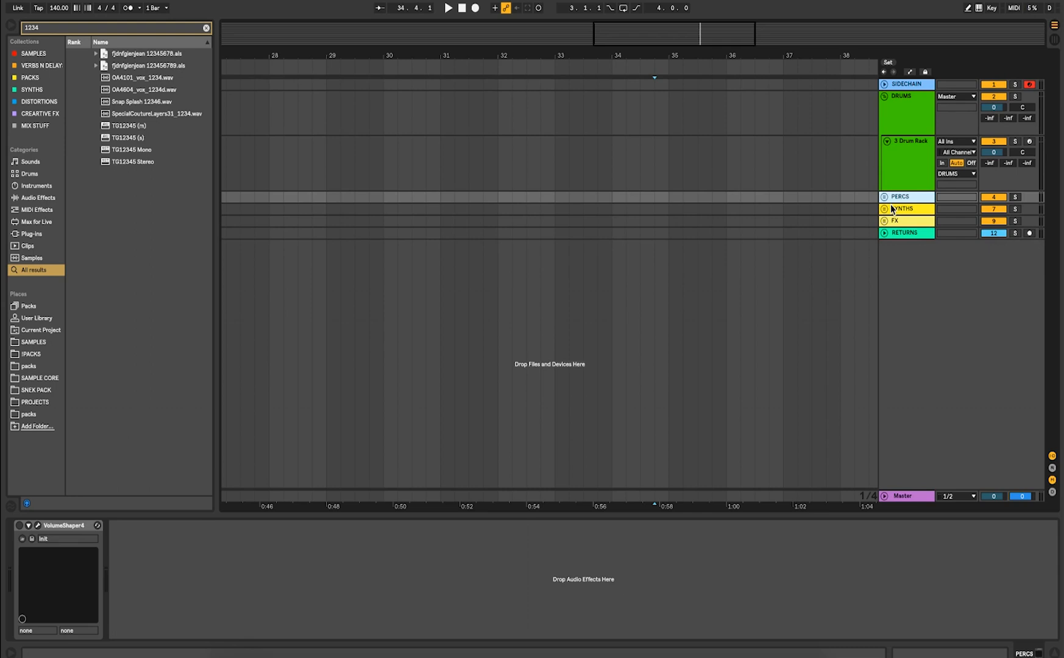
{"action": "left_click", "coordinate": [786, 141]}
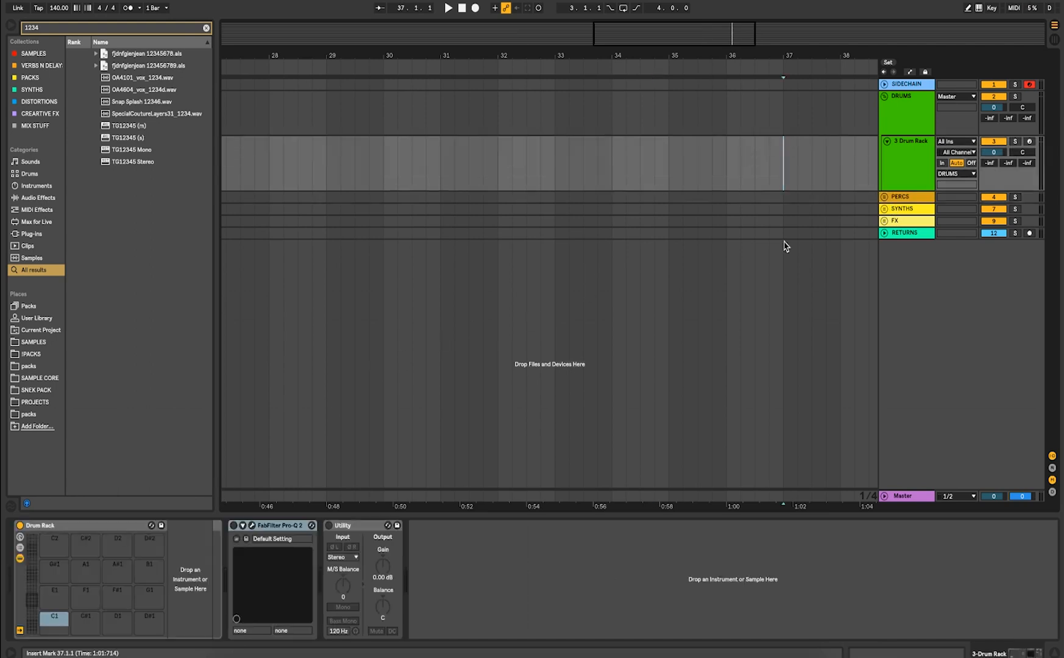
{"action": "left_click", "coordinate": [884, 98]}
Step: Unfold the PERCS group, examine its audio track's devices and its Simpler track's controls, and fold the group again
{"action": "left_click", "coordinate": [884, 108]}
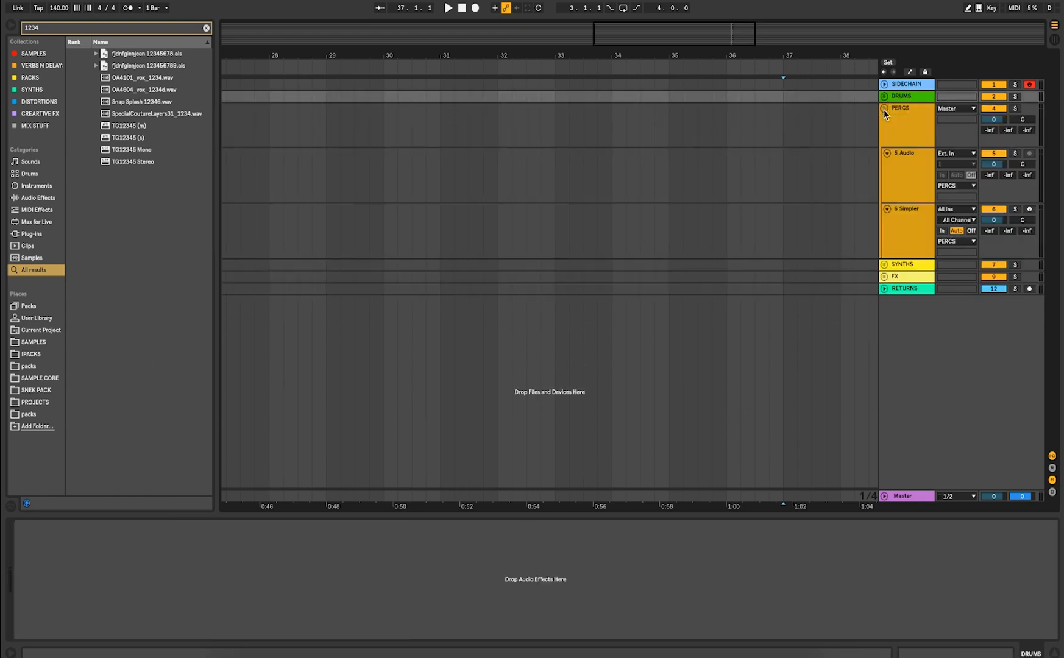
{"action": "left_click", "coordinate": [704, 188]}
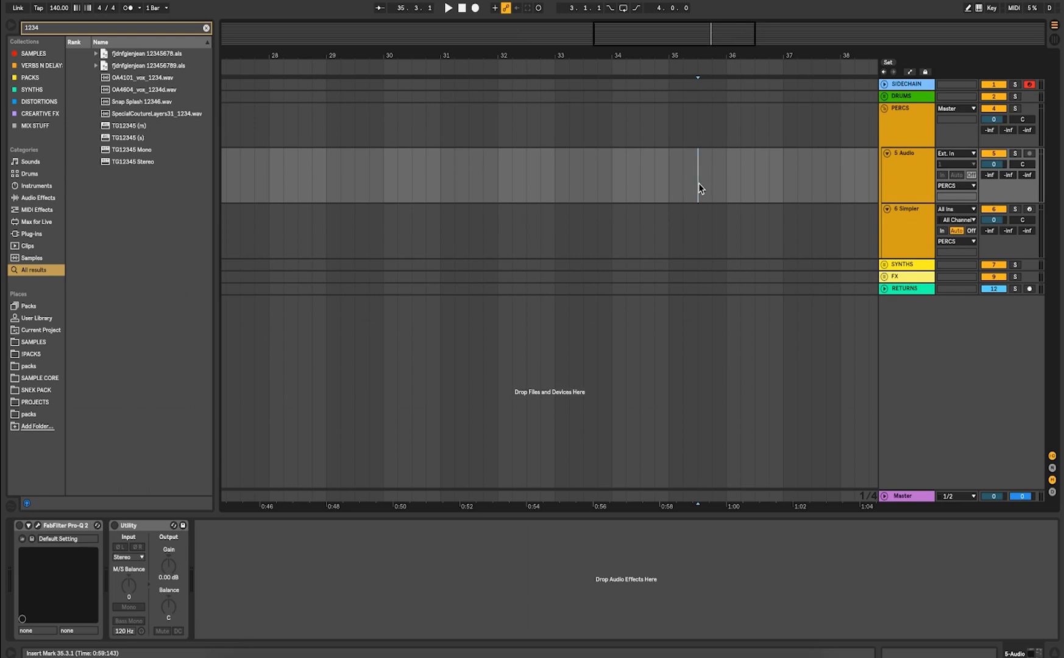
{"action": "left_click", "coordinate": [698, 230]}
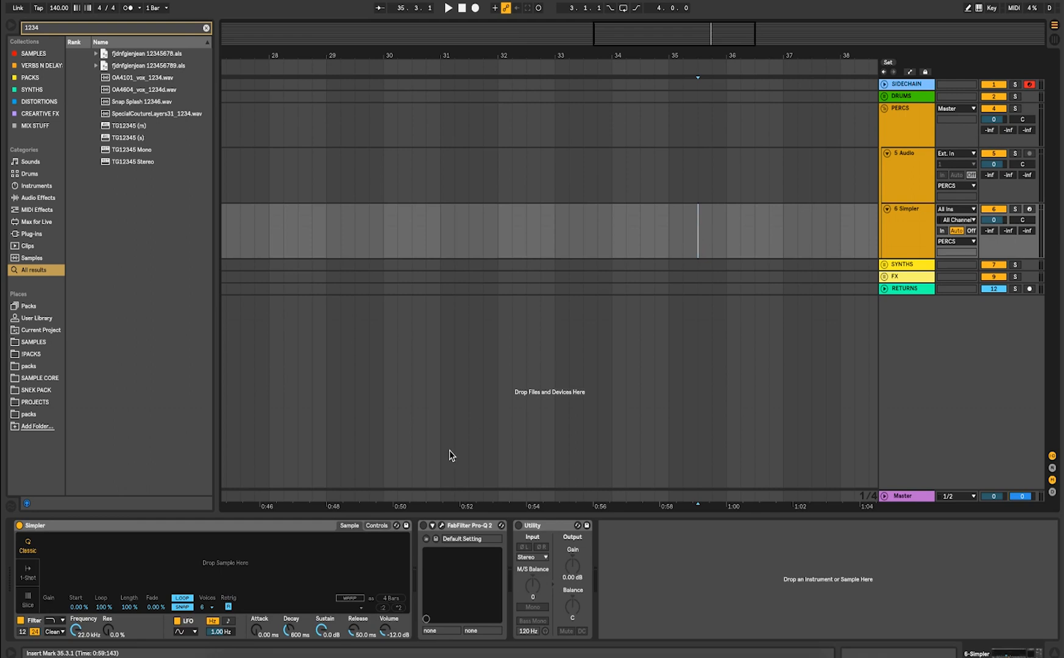
{"action": "left_click", "coordinate": [376, 526]}
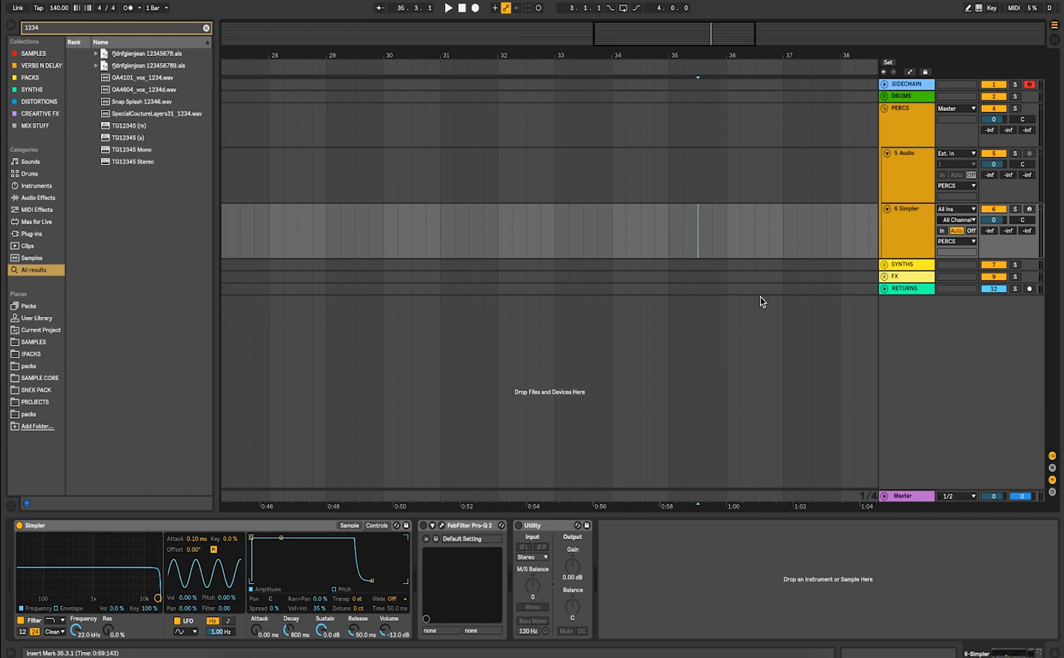
{"action": "left_click", "coordinate": [884, 108]}
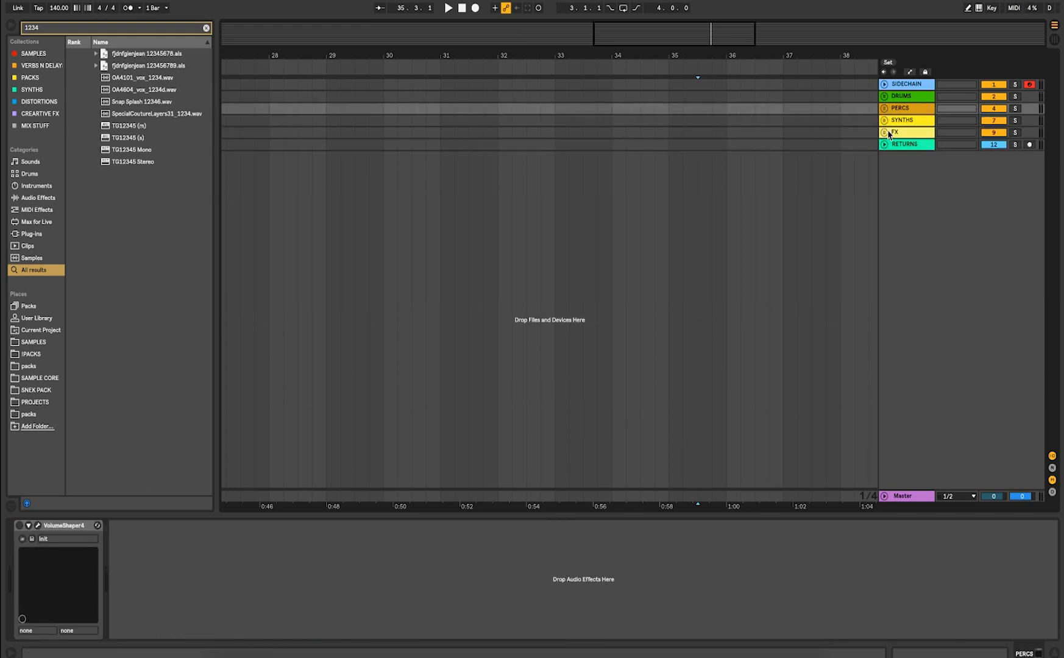
Step: Examine the devices on the first track of the SYNTHS group and of the FX group, folding each group again
{"action": "left_click", "coordinate": [883, 121]}
{"action": "left_click", "coordinate": [788, 202]}
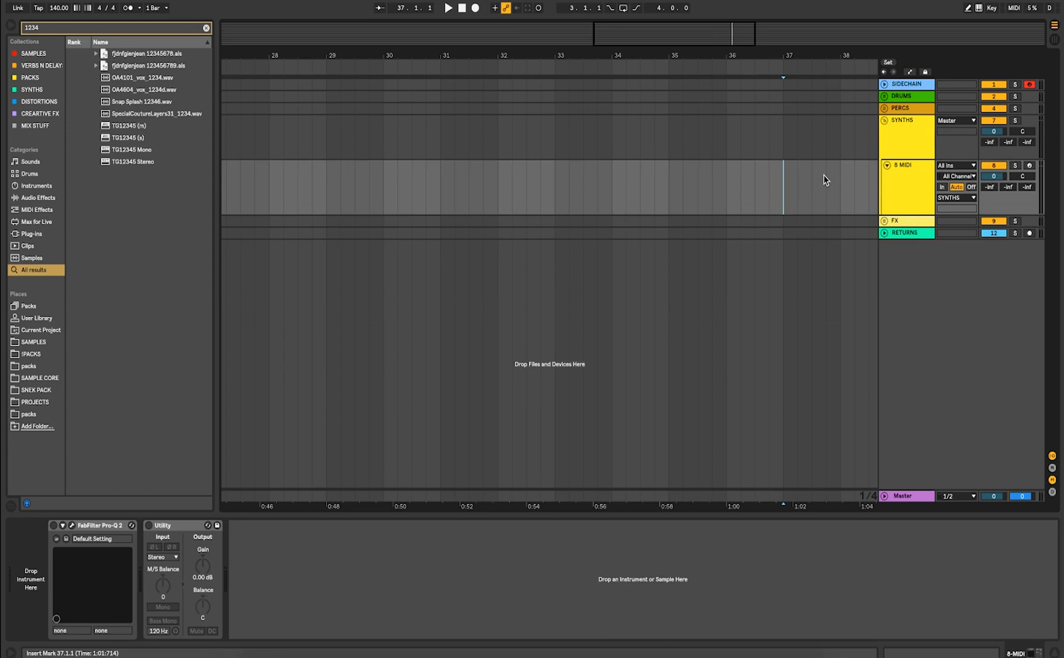
{"action": "left_click", "coordinate": [883, 121]}
{"action": "left_click", "coordinate": [883, 132]}
{"action": "left_click", "coordinate": [759, 184]}
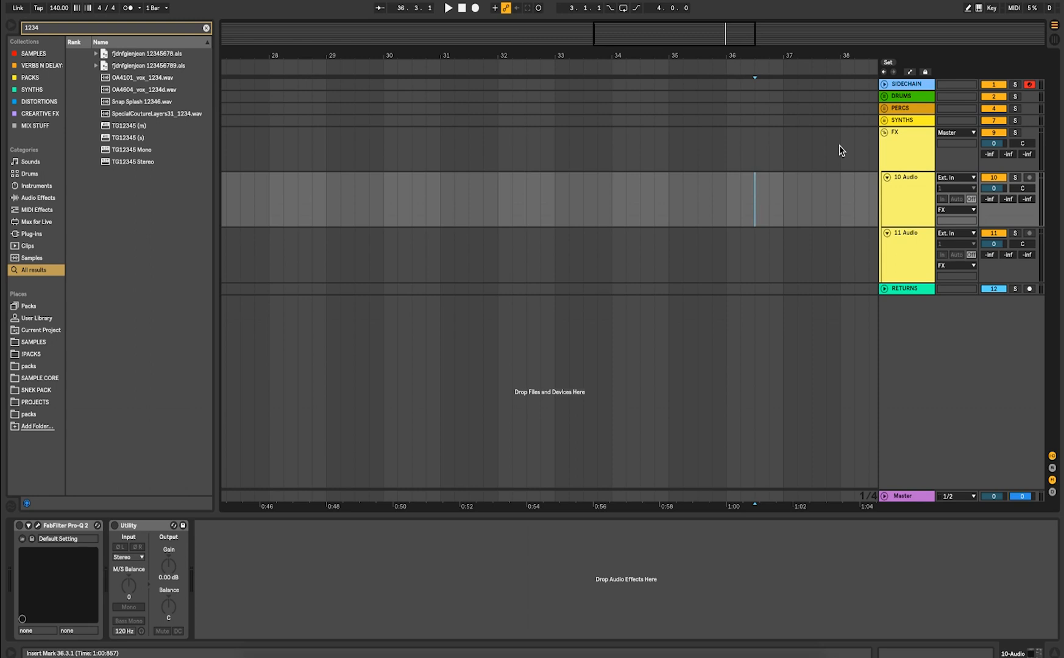
{"action": "left_click", "coordinate": [884, 133]}
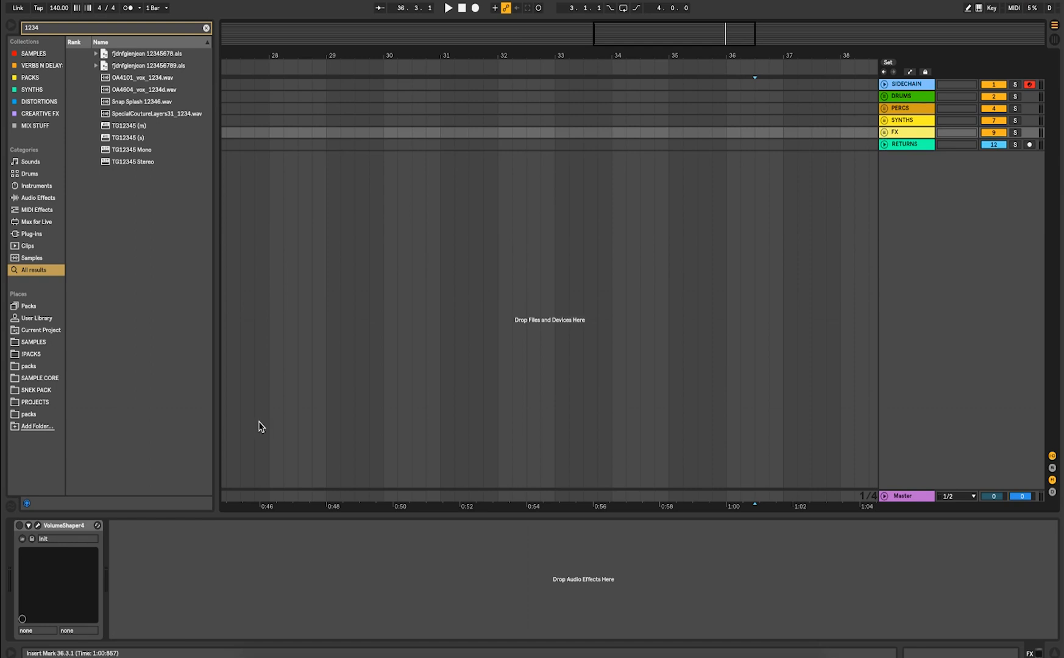
Step: Unfold the SIDECHAIN track and examine the MIDI routing of the SYNTHS and RETURNS chains in its Instrument Rack
{"action": "left_click", "coordinate": [858, 84]}
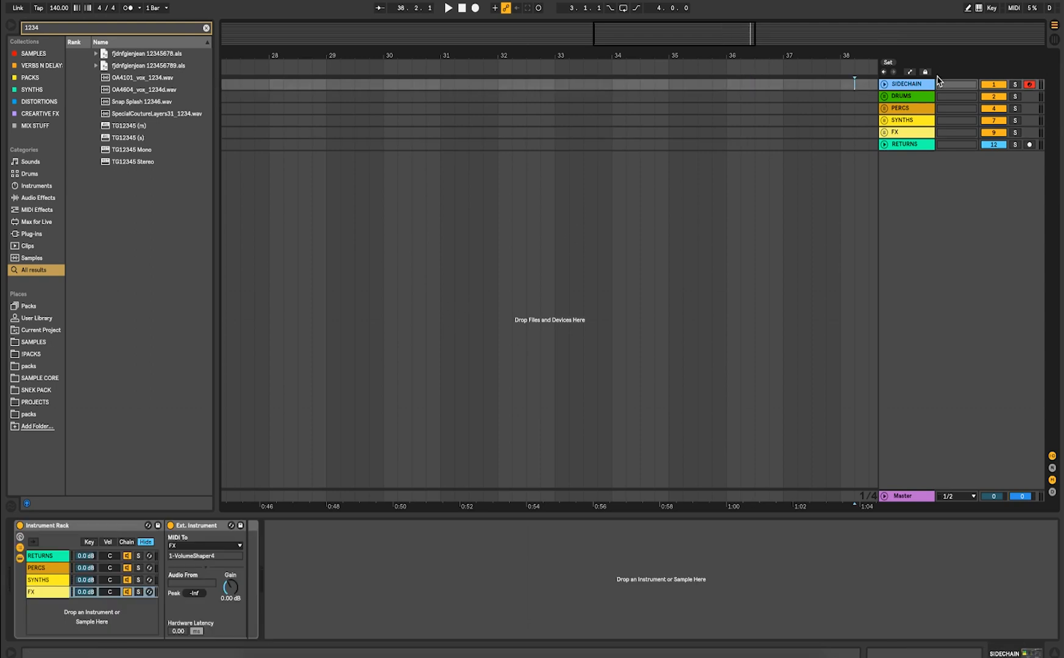
{"action": "left_click", "coordinate": [884, 84]}
{"action": "scroll", "coordinate": [750, 95], "scroll_direction": "up", "scroll_amount": 5}
{"action": "left_click_drag", "start_coordinate": [590, 92], "coordinate": [730, 119]}
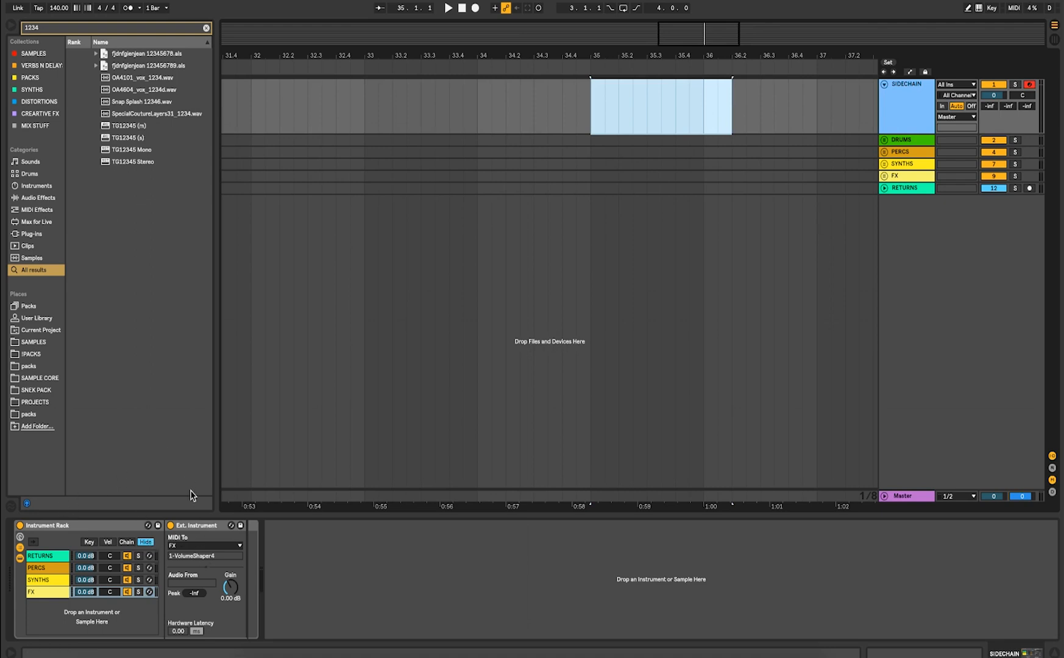
{"action": "left_click", "coordinate": [46, 579]}
{"action": "left_click", "coordinate": [47, 559]}
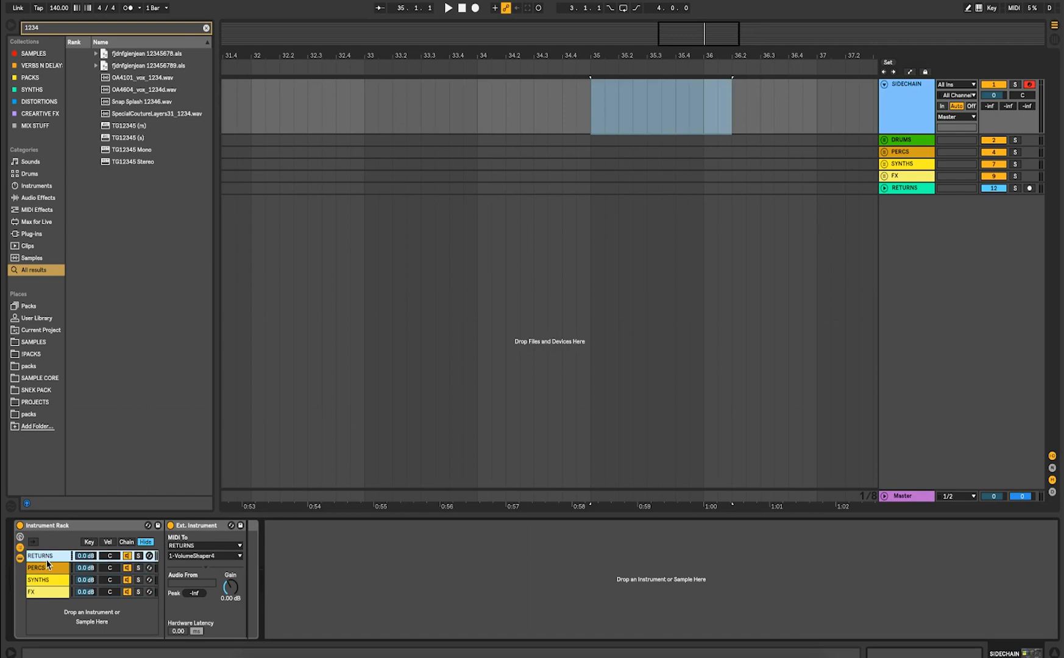
Step: Replace the SIDECHAIN track's Instrument Rack with an External Instrument found by searching the browser for "extern"
{"action": "left_click", "coordinate": [29, 534]}
{"action": "key", "text": "Delete"}
{"action": "key", "text": "ctrl+f"}
{"action": "type", "text": "extern"}
{"action": "left_click_drag", "start_coordinate": [112, 65], "coordinate": [479, 97]}
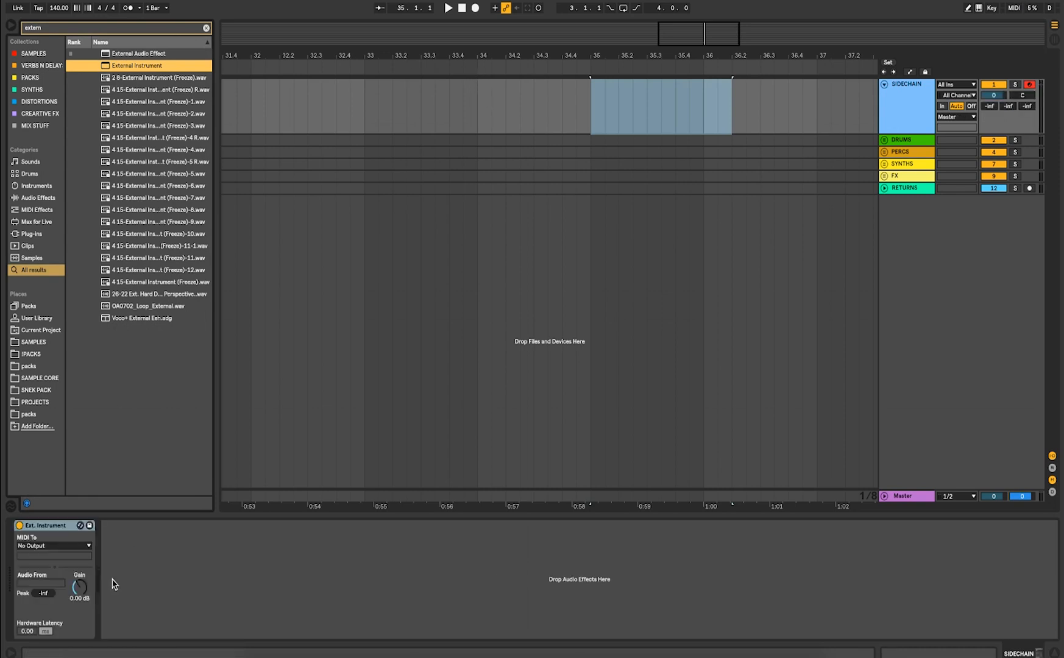
Step: Route the External Instrument's MIDI to PERCS and group the device into an Instrument Rack with its chain list shown
{"action": "left_click", "coordinate": [50, 547]}
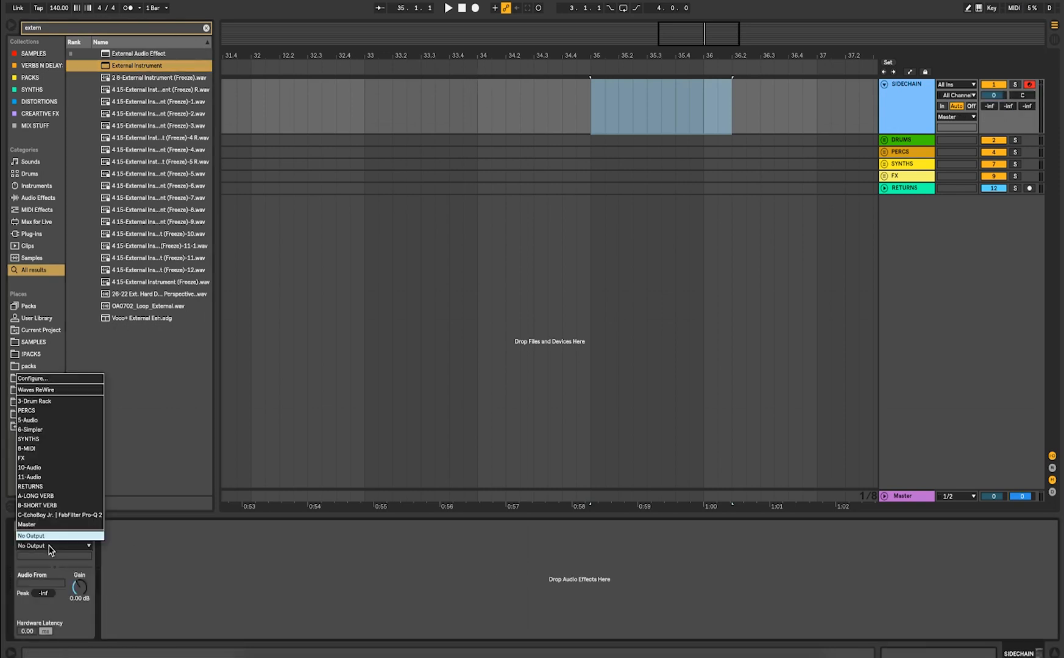
{"action": "left_click", "coordinate": [43, 410]}
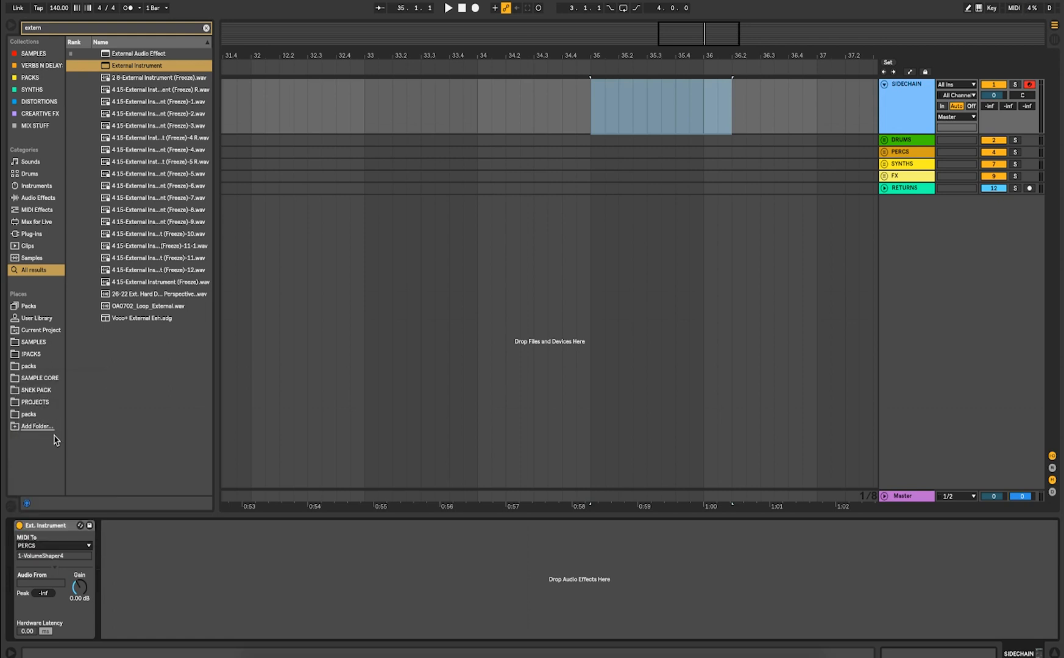
{"action": "left_click", "coordinate": [34, 530]}
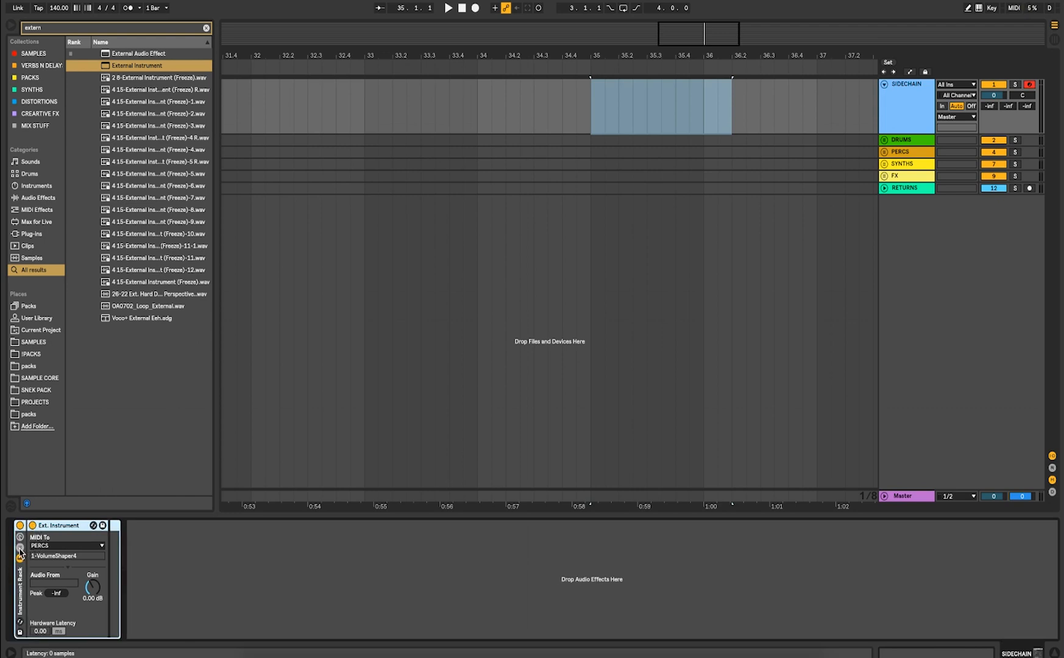
{"action": "key", "text": "ctrl+g"}
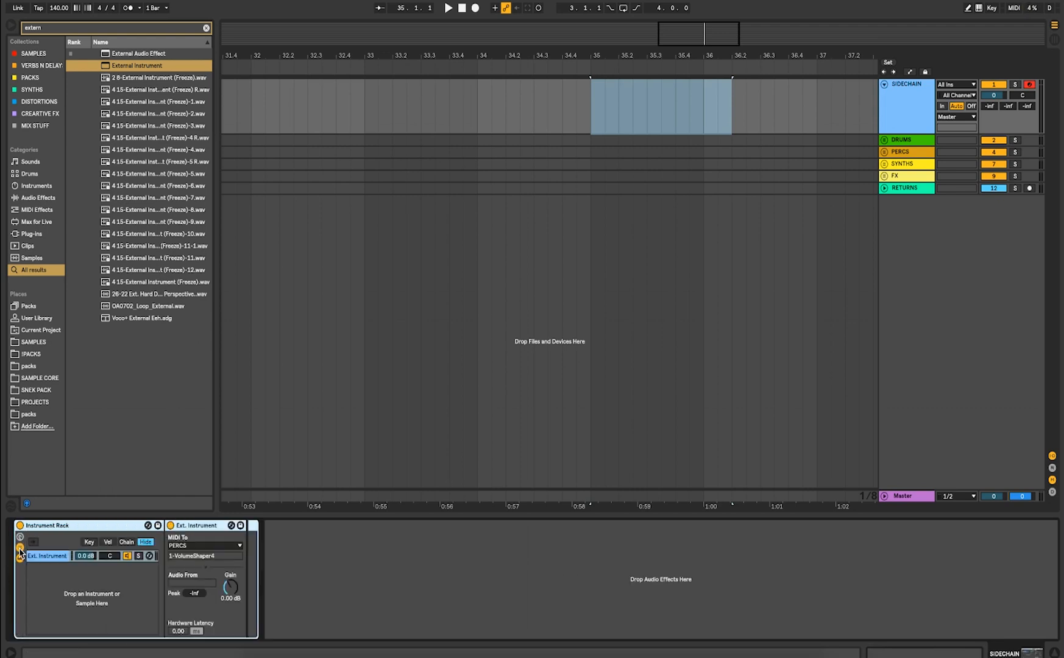
Step: Duplicate the External Instrument chain in the rack and route the copy's MIDI to SYNTHS
{"action": "double_click", "coordinate": [53, 562]}
{"action": "key", "text": "Return"}
{"action": "key", "text": "ctrl+d"}
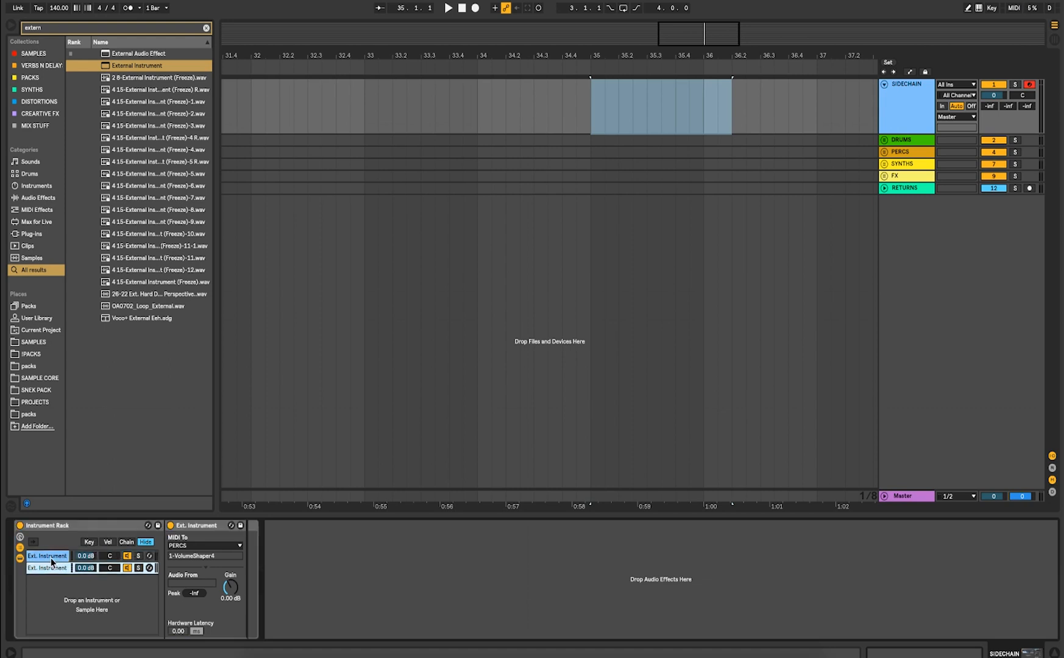
{"action": "left_click", "coordinate": [182, 546]}
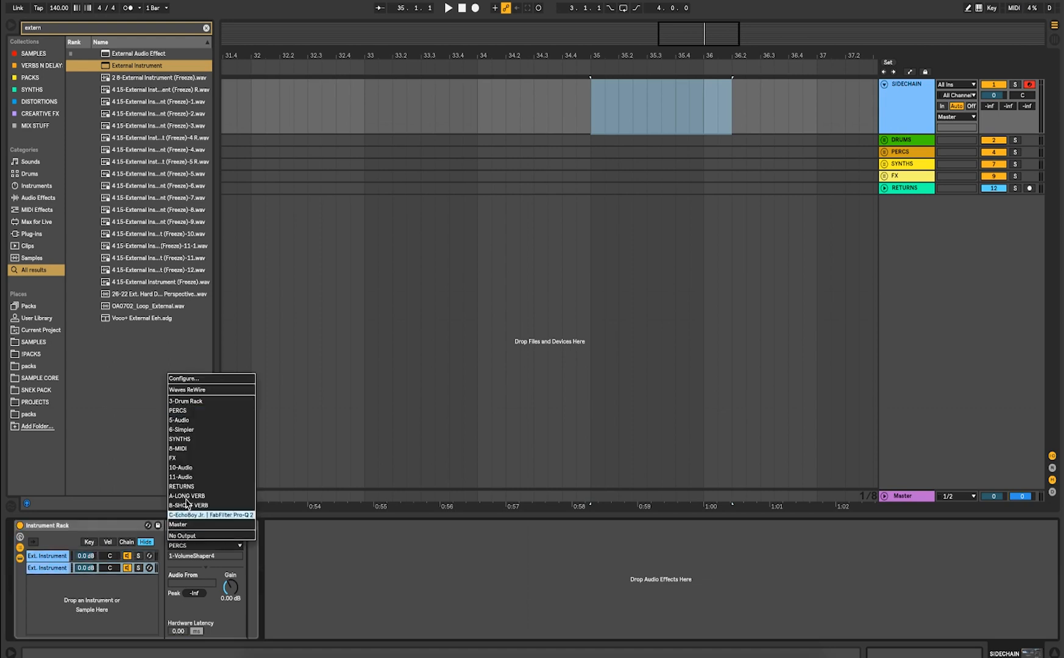
{"action": "left_click", "coordinate": [180, 438]}
{"action": "left_click", "coordinate": [58, 572]}
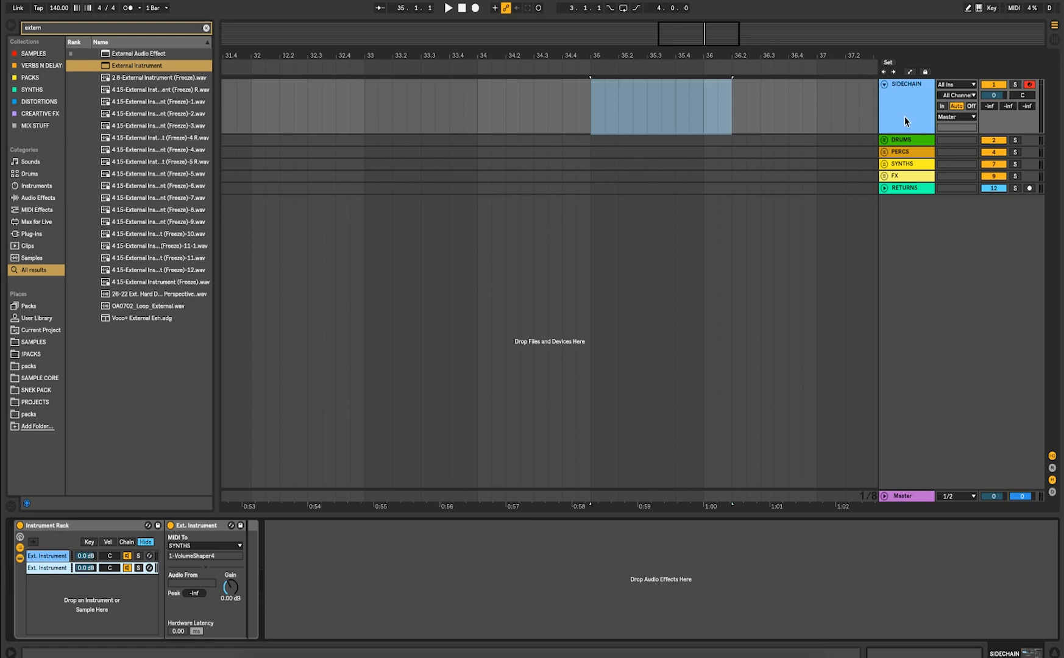
Step: Turn on VolumeShaper4 on the PERCS group and open its plug-in window
{"action": "left_click", "coordinate": [904, 163]}
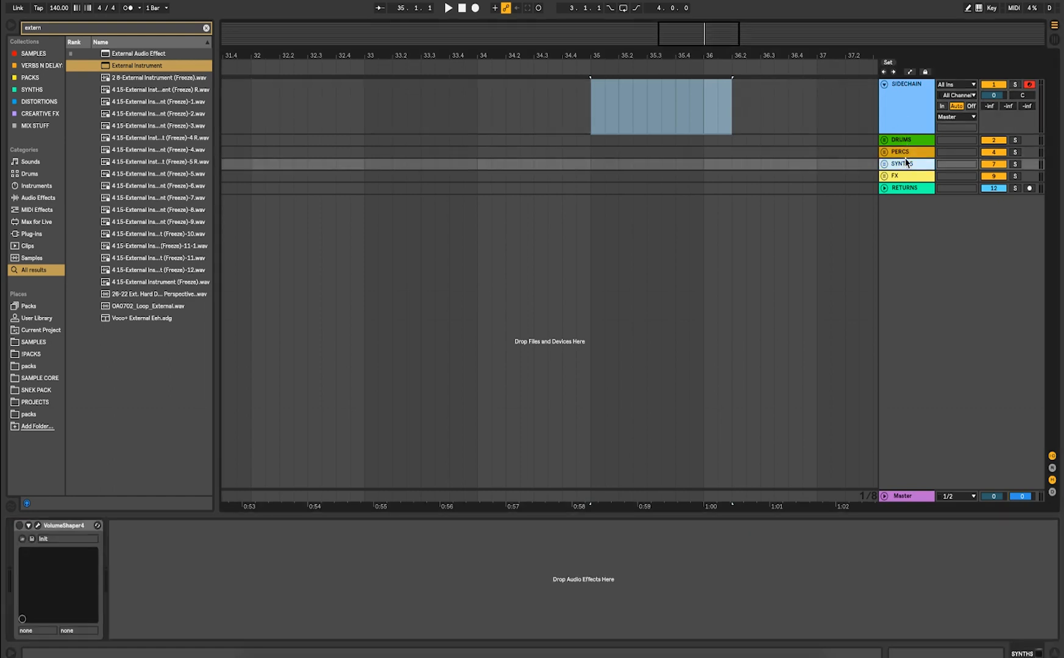
{"action": "left_click", "coordinate": [906, 178]}
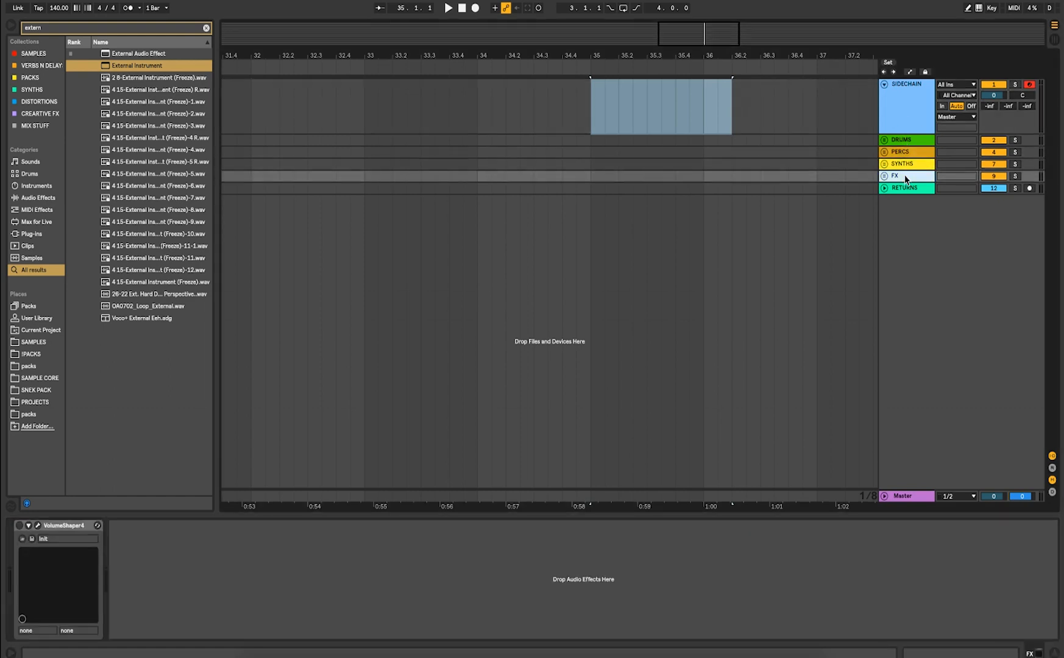
{"action": "left_click", "coordinate": [833, 162]}
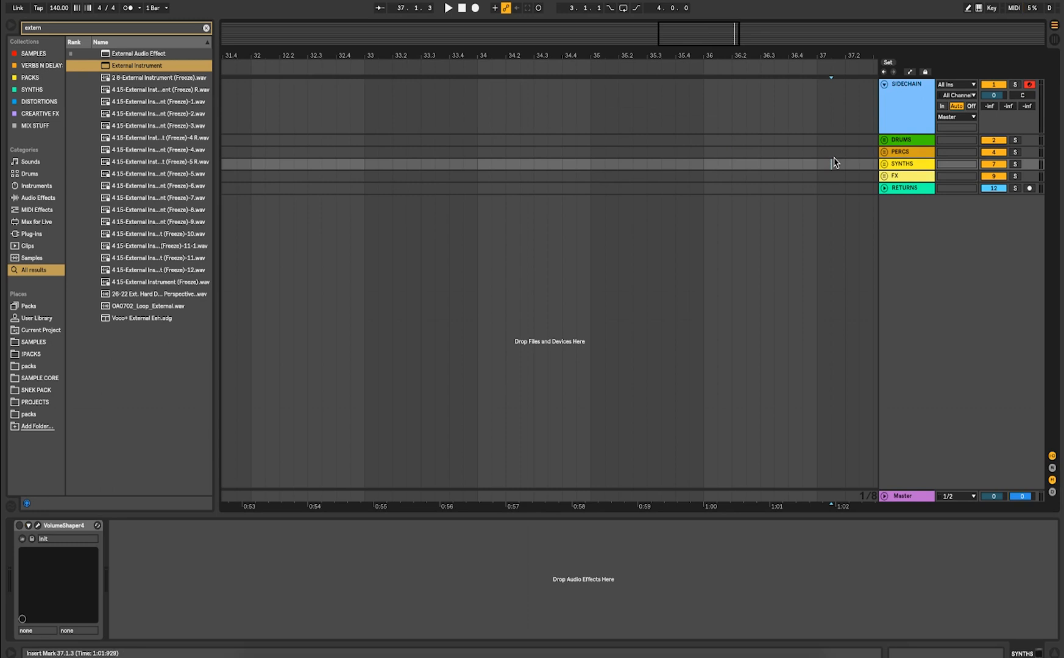
{"action": "left_click", "coordinate": [789, 152]}
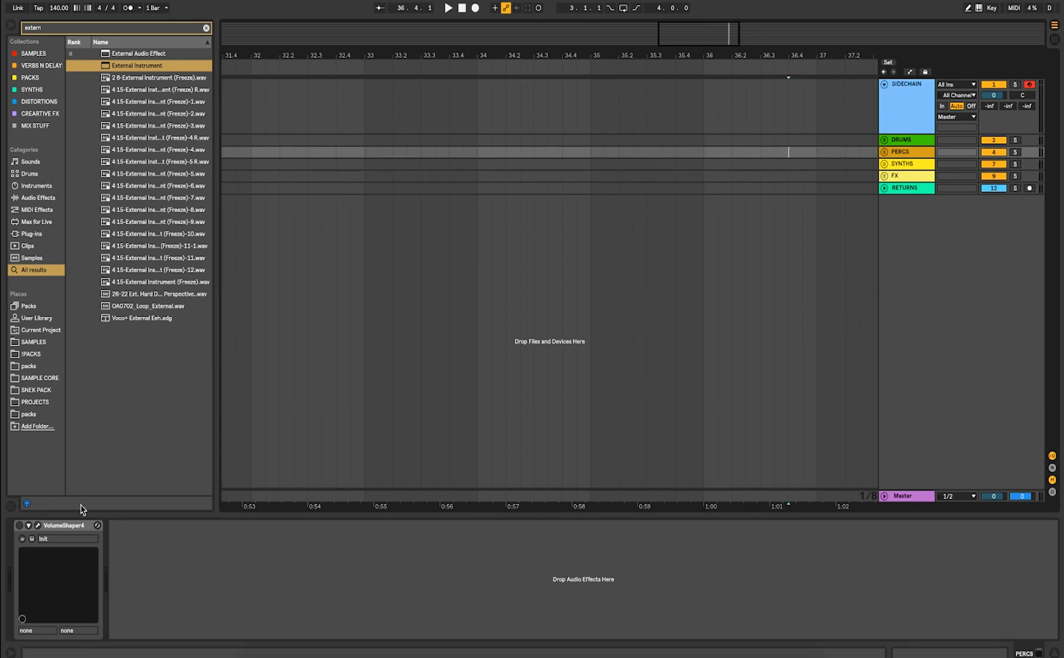
{"action": "left_click", "coordinate": [20, 525]}
{"action": "left_click", "coordinate": [37, 525]}
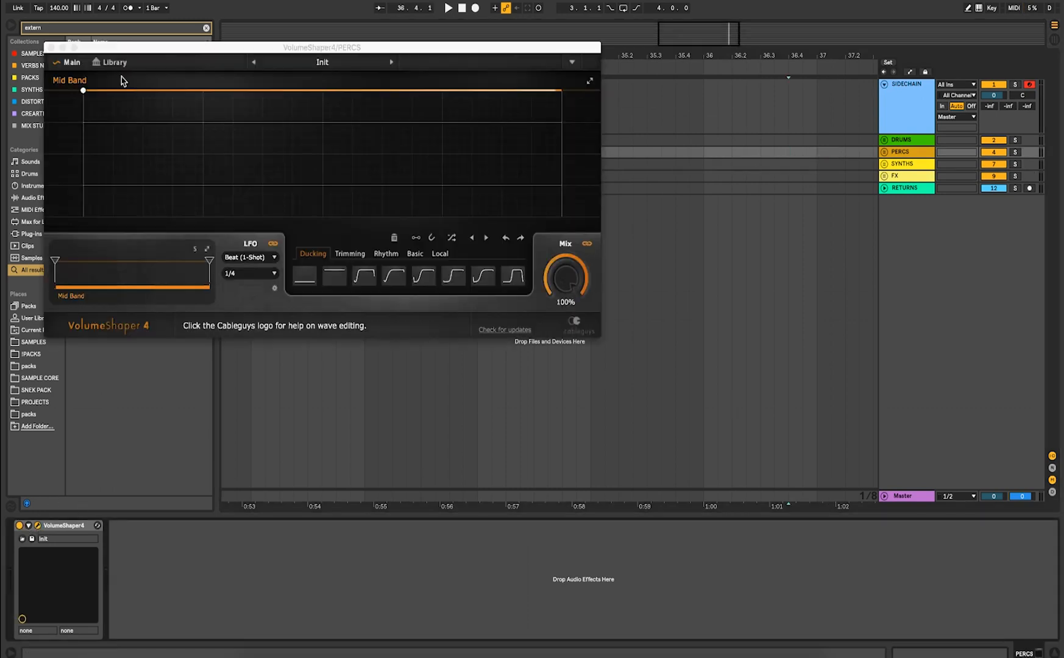
Step: Shape the PERCS group's VolumeShaper4 curve into a short full duck at the cycle start with a steep recovery, and close its window
{"action": "left_click_drag", "start_coordinate": [97, 90], "coordinate": [84, 220]}
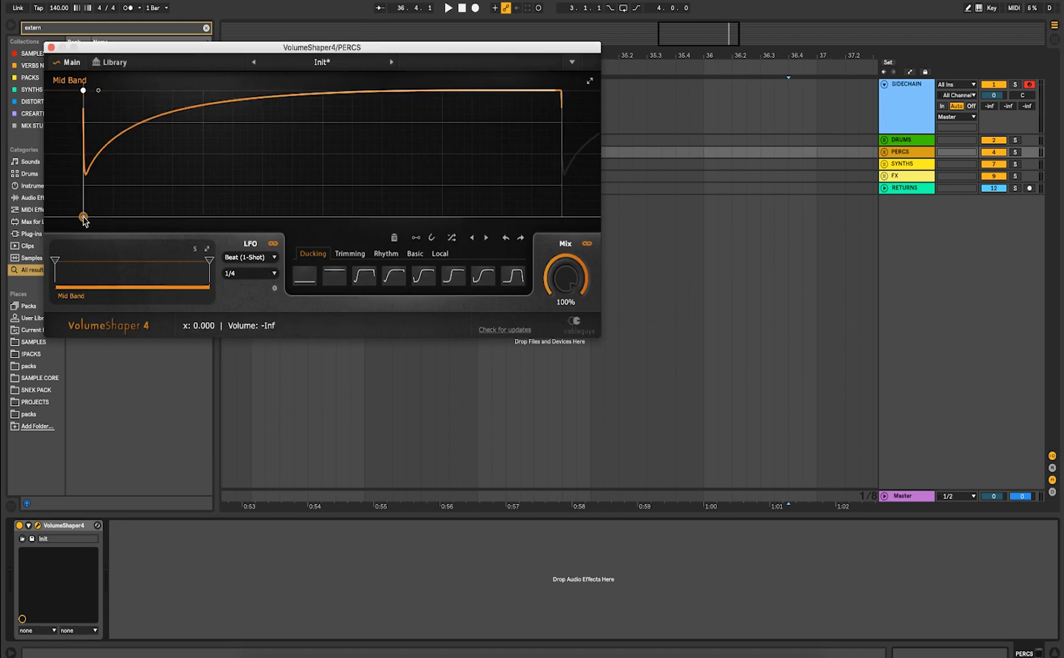
{"action": "left_click", "coordinate": [98, 90]}
{"action": "left_click_drag", "start_coordinate": [96, 110], "coordinate": [90, 210]}
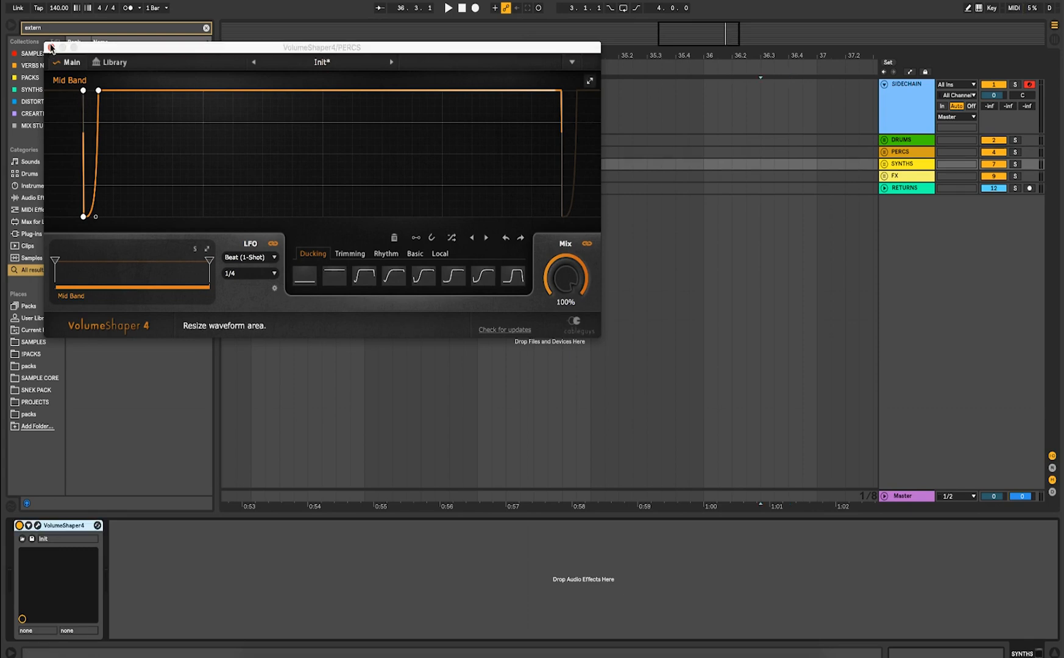
{"action": "left_click", "coordinate": [50, 48]}
Step: Draw a longer ducking curve with a curved recovery in the SYNTHS group's VolumeShaper4, and close its window
{"action": "left_click", "coordinate": [37, 525]}
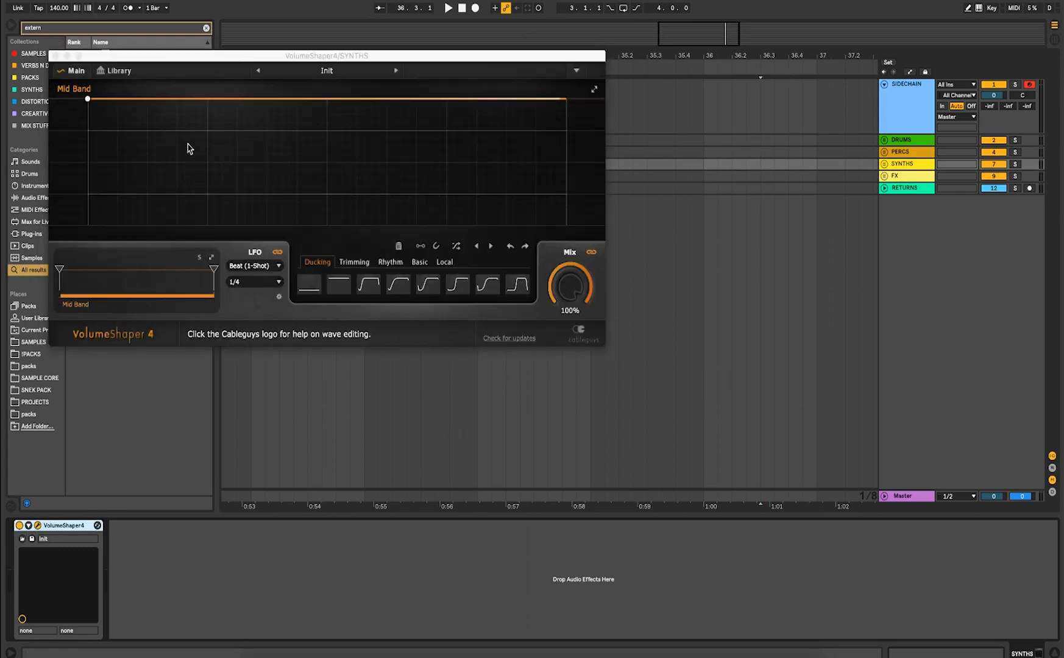
{"action": "double_click", "coordinate": [183, 99]}
{"action": "left_click_drag", "start_coordinate": [167, 98], "coordinate": [88, 226]}
{"action": "left_click", "coordinate": [88, 225]}
{"action": "left_click", "coordinate": [183, 98]}
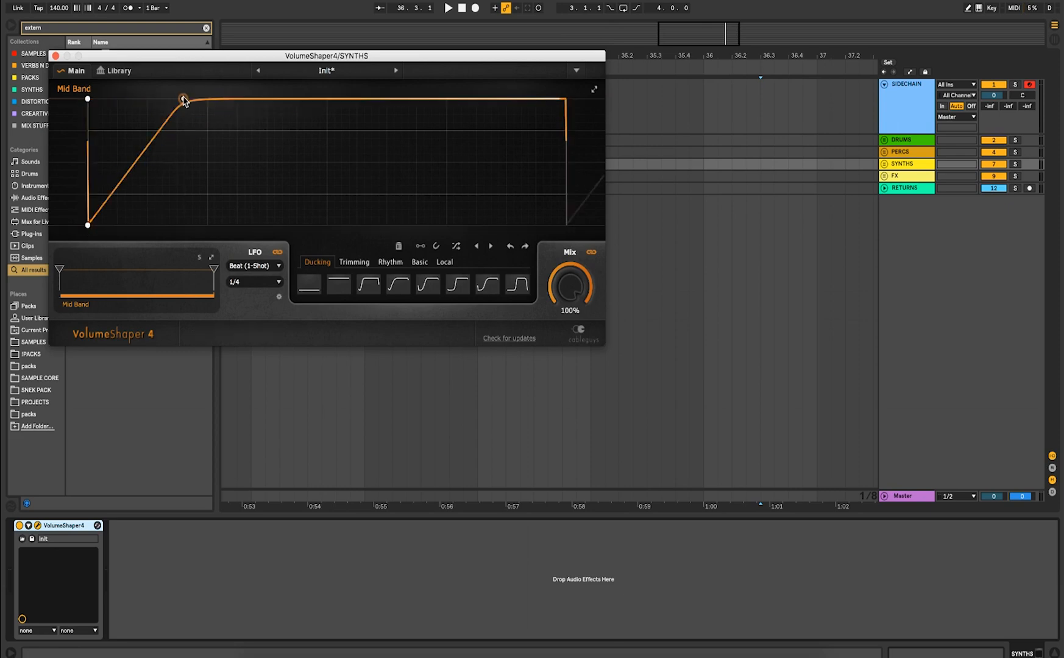
{"action": "left_click_drag", "start_coordinate": [178, 106], "coordinate": [165, 225]}
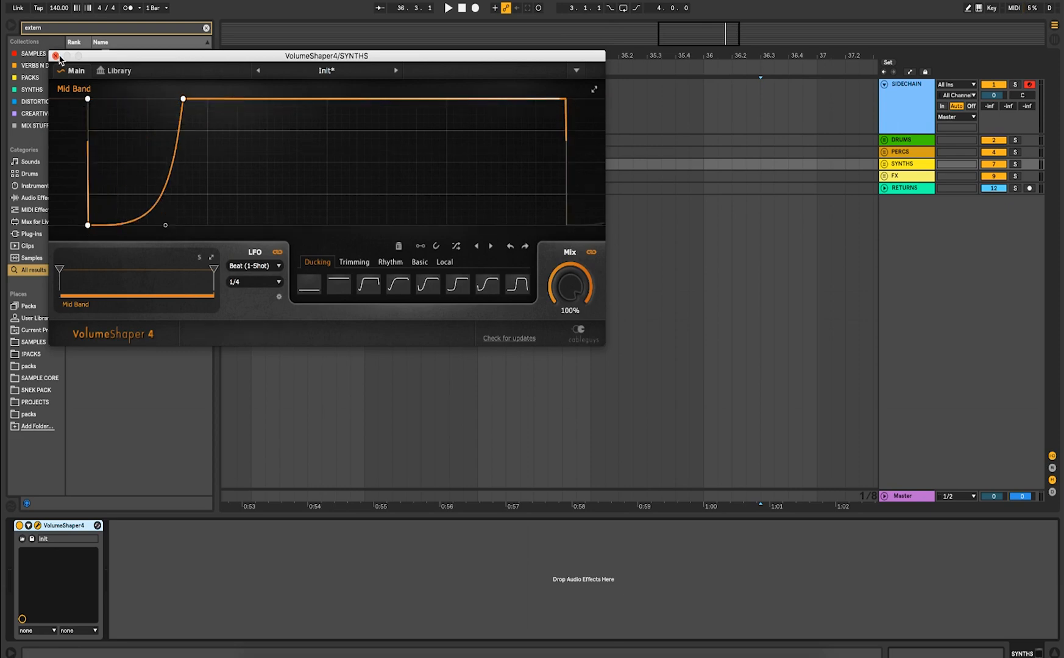
{"action": "left_click", "coordinate": [56, 56]}
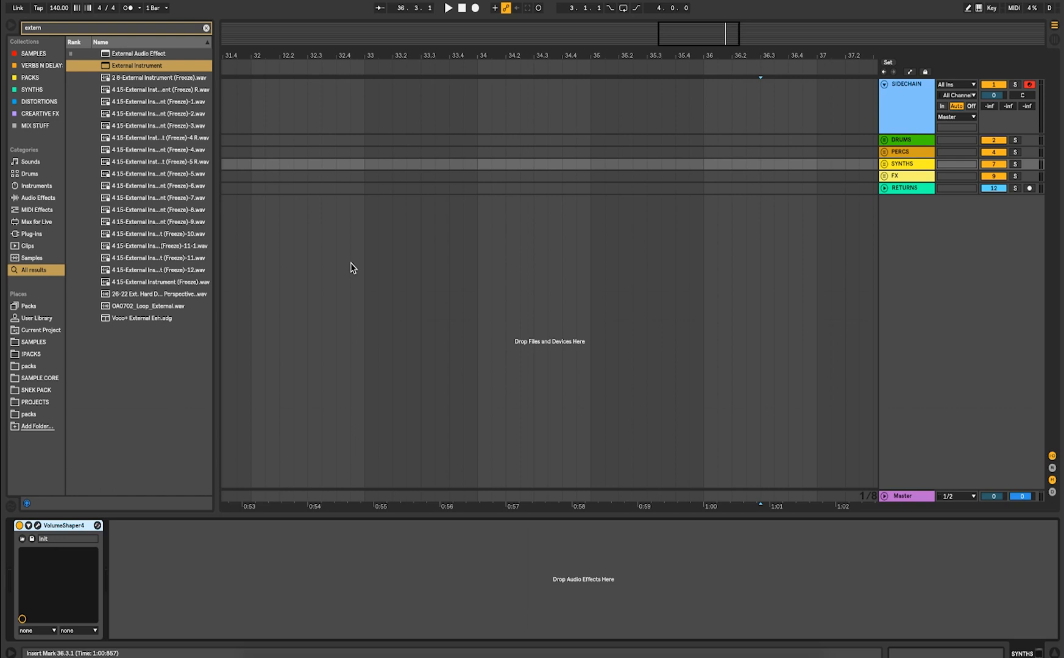
Step: Create a one-beat MIDI clip at bar 36 on the SIDECHAIN track and add an A1 note at its start
{"action": "scroll", "coordinate": [779, 243], "scroll_direction": "right", "scroll_amount": 2}
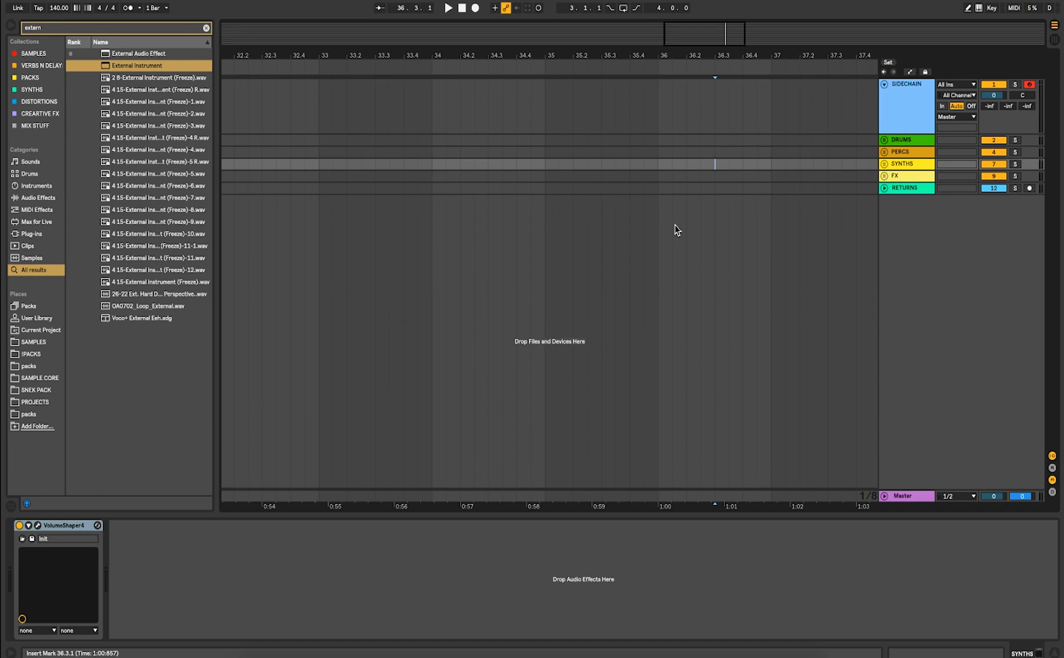
{"action": "left_click_drag", "start_coordinate": [686, 105], "coordinate": [662, 118]}
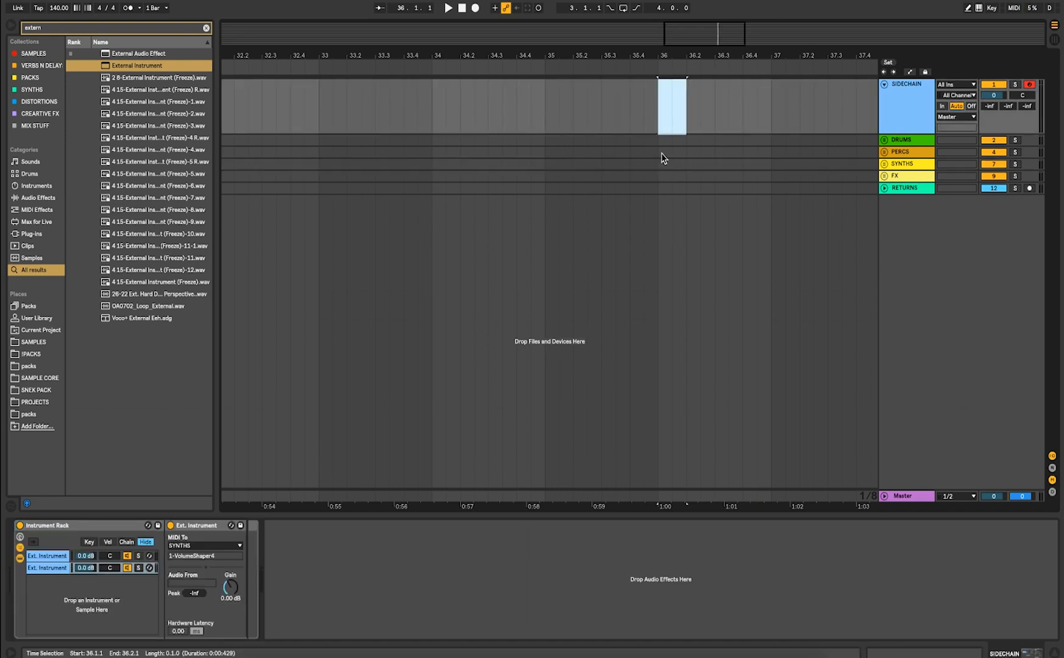
{"action": "key", "text": "ctrl+shift+m"}
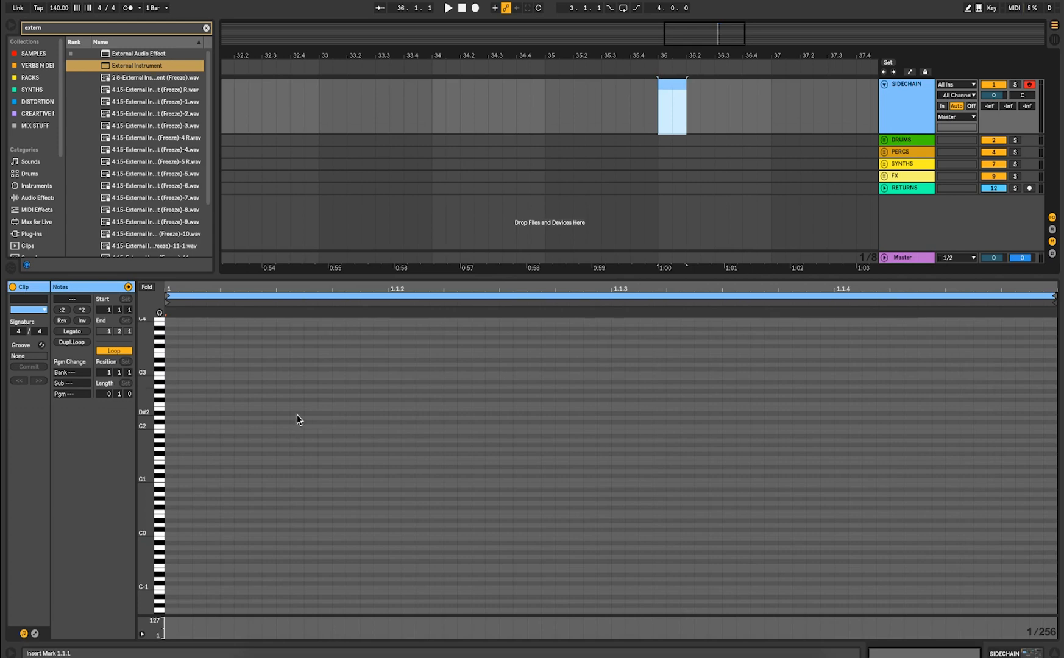
{"action": "double_click", "coordinate": [171, 440]}
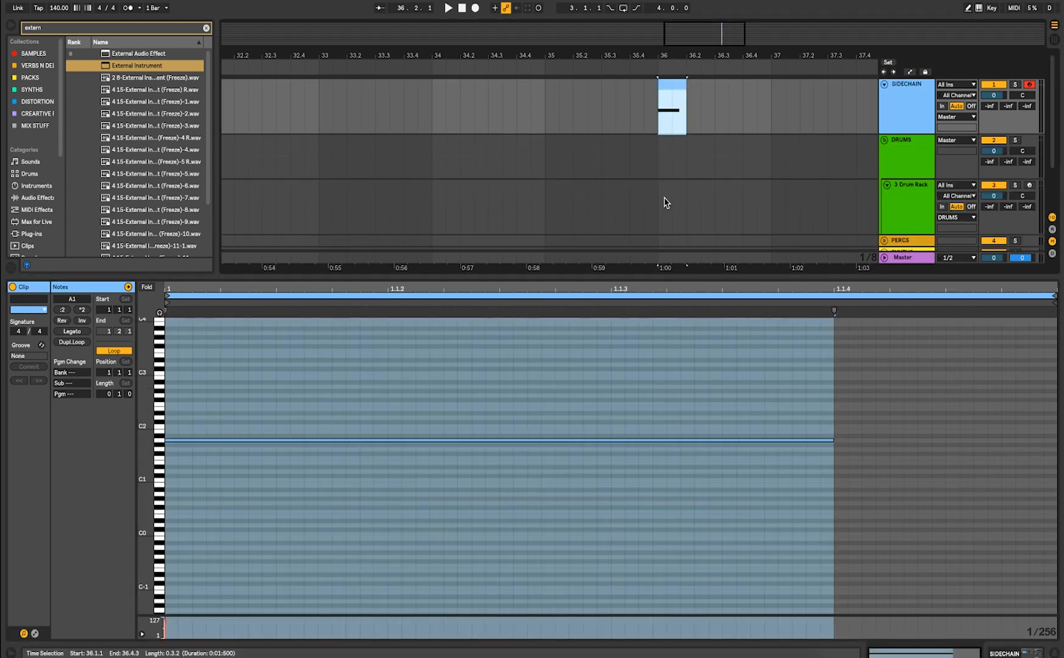
Step: Create a one-bar MIDI clip at bar 36 on the 3 Drum Rack track with G#3 notes on beats 1 and 2
{"action": "left_click_drag", "start_coordinate": [660, 204], "coordinate": [764, 203]}
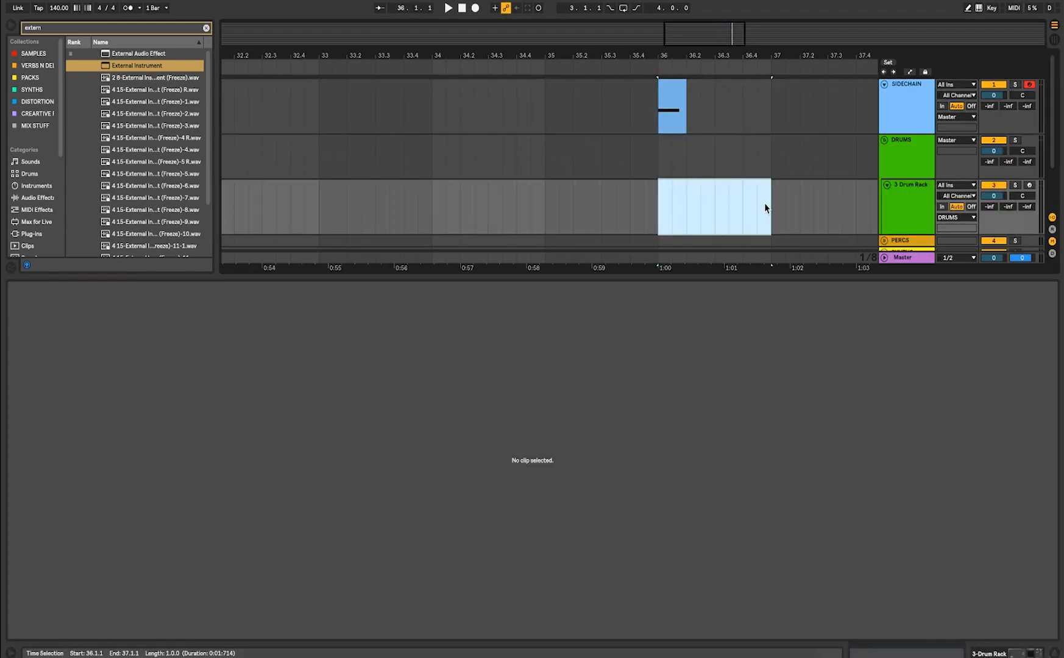
{"action": "key", "text": "ctrl+shift+m"}
{"action": "double_click", "coordinate": [172, 385]}
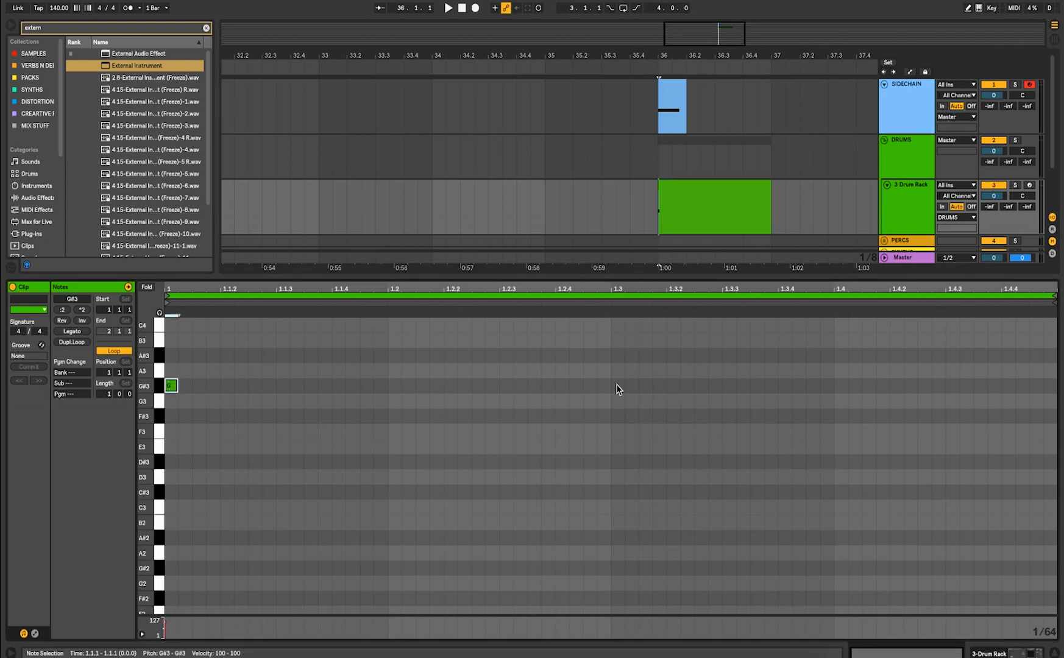
{"action": "double_click", "coordinate": [394, 385]}
Step: Duplicate the first two beats of the drum clip twice so the pattern runs from bar 36 to 37.3
{"action": "left_click_drag", "start_coordinate": [660, 201], "coordinate": [716, 206]}
{"action": "key", "text": "ctrl+d"}
{"action": "key", "text": "ctrl+d"}
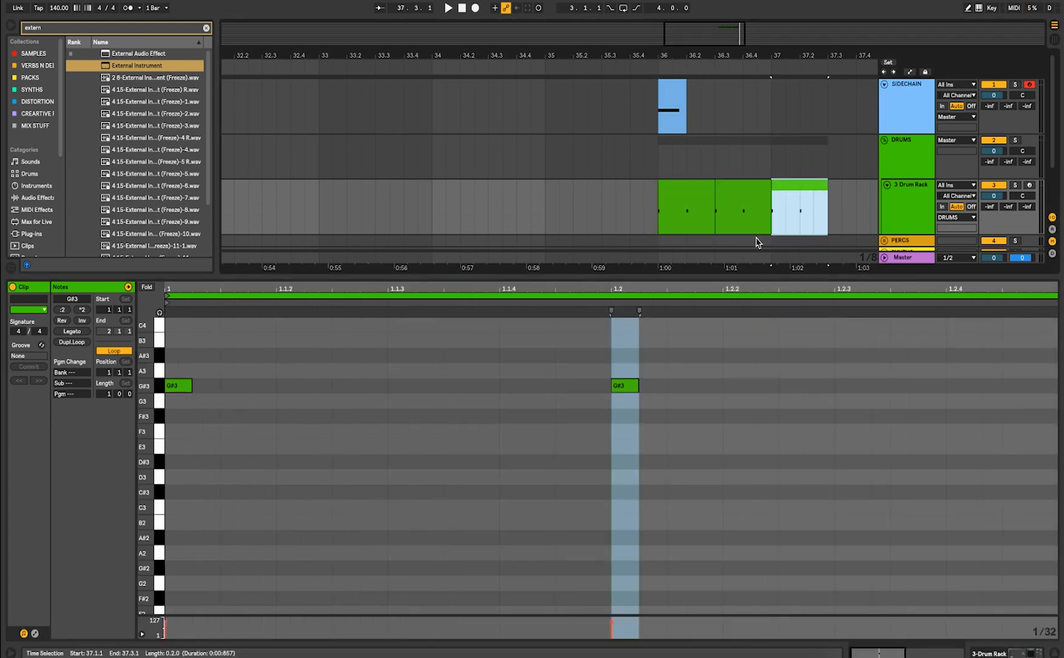
Step: Copy the three drum clips onto the SIDECHAIN track at bar 36, replacing the clip there
{"action": "left_click", "coordinate": [672, 195], "text": "shift"}
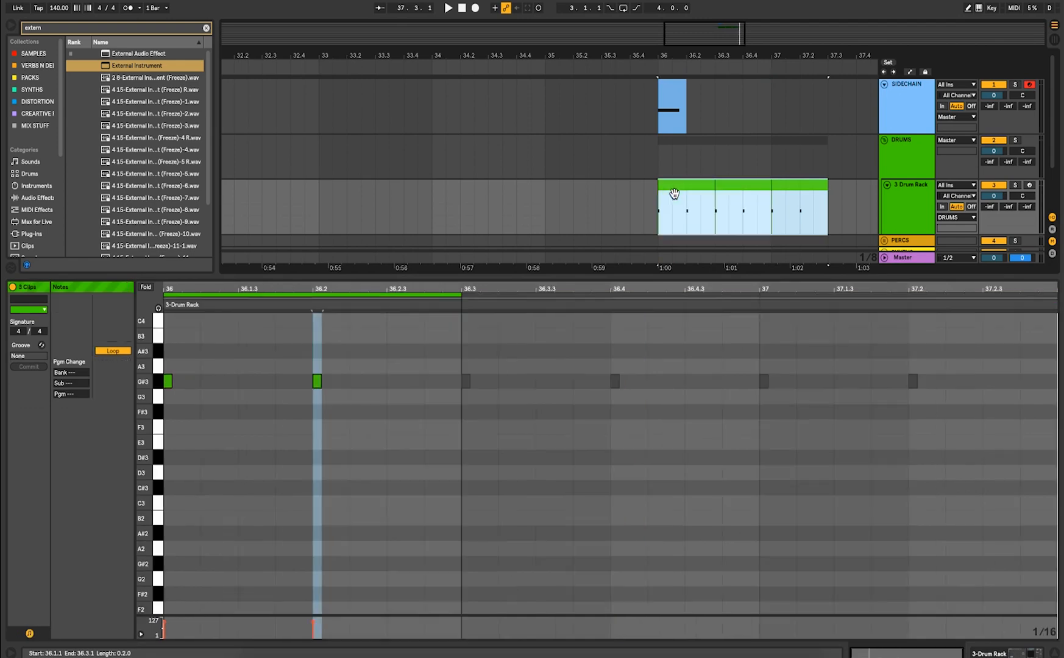
{"action": "left_click", "coordinate": [664, 85]}
{"action": "key", "text": "ctrl+v"}
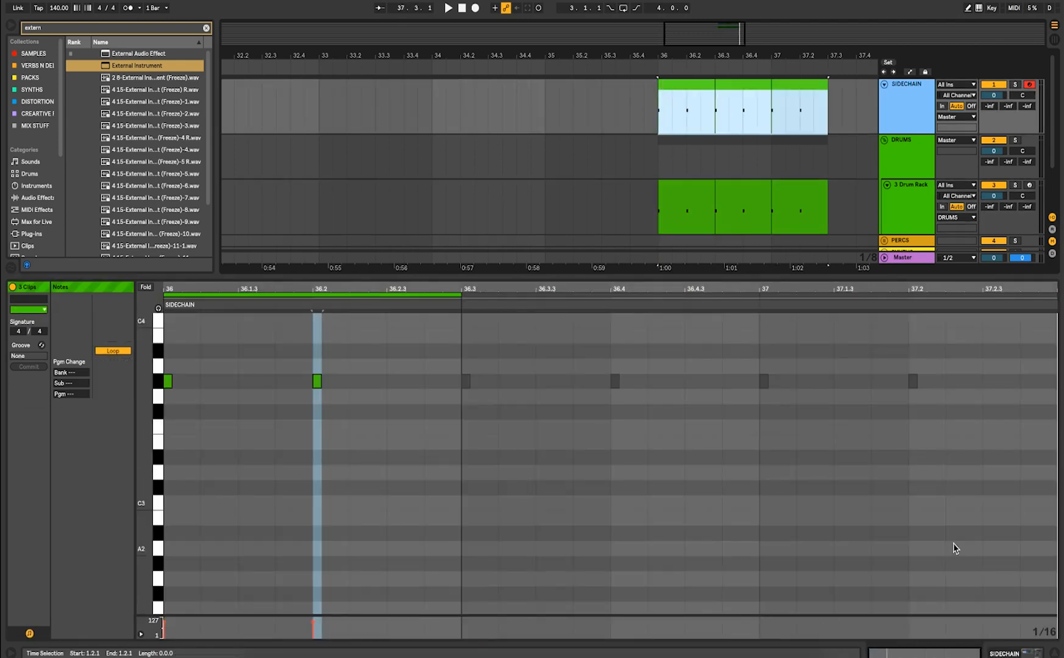
Step: Review the SIDECHAIN track's device rack and the LFO trigger mode of VolumeShaper4 on the SYNTHS group
{"action": "left_click", "coordinate": [1008, 652]}
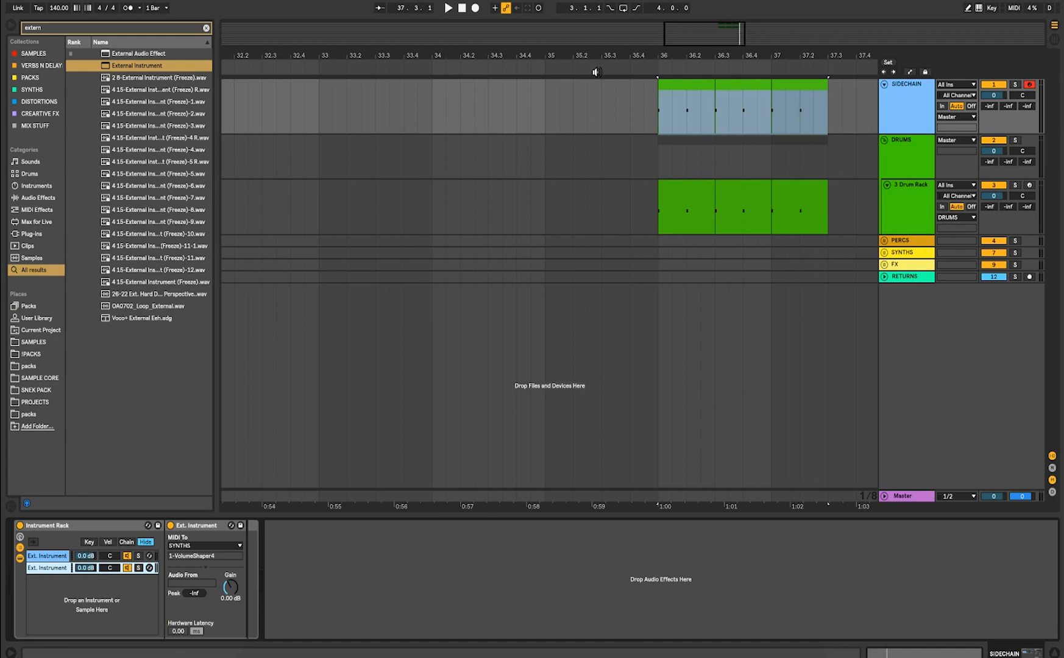
{"action": "left_click", "coordinate": [658, 253]}
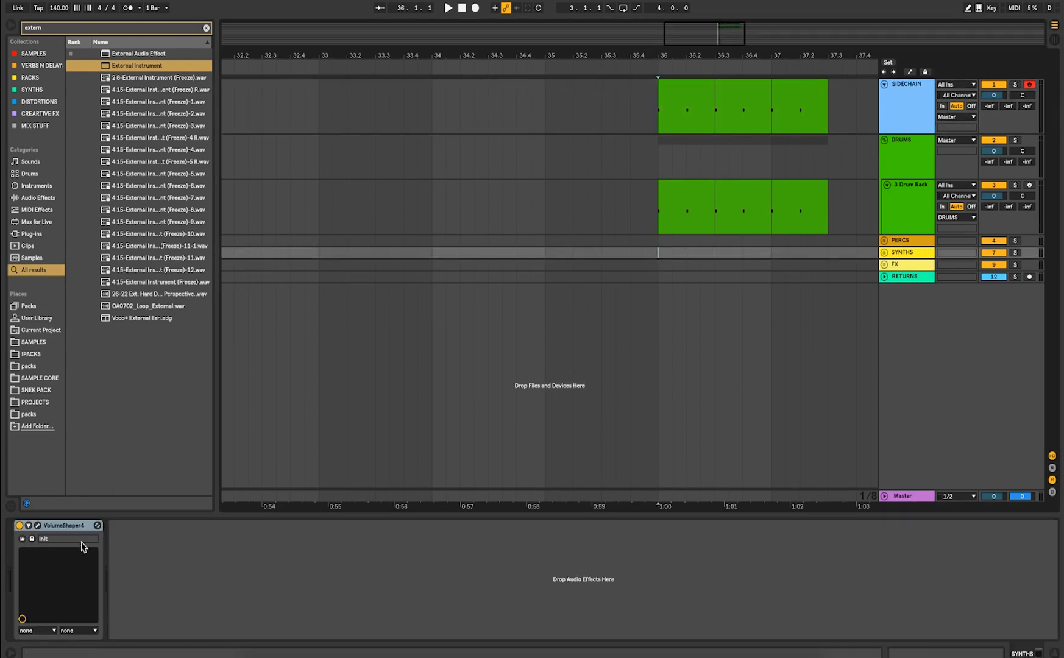
{"action": "left_click", "coordinate": [37, 525]}
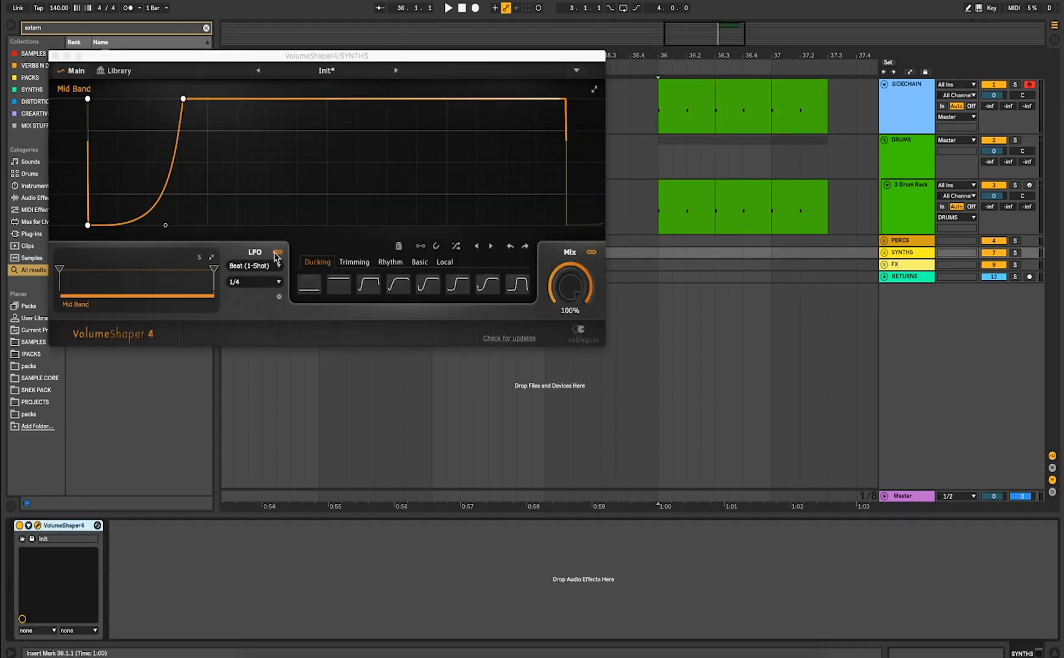
{"action": "left_click", "coordinate": [252, 266]}
{"action": "left_click", "coordinate": [252, 268]}
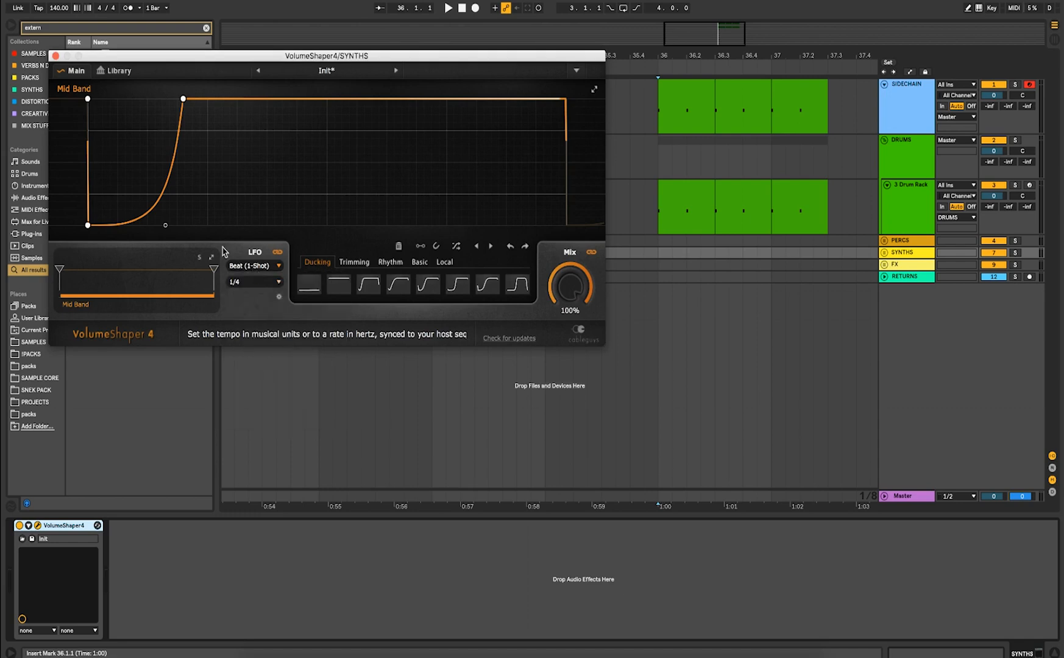
{"action": "left_click", "coordinate": [55, 55]}
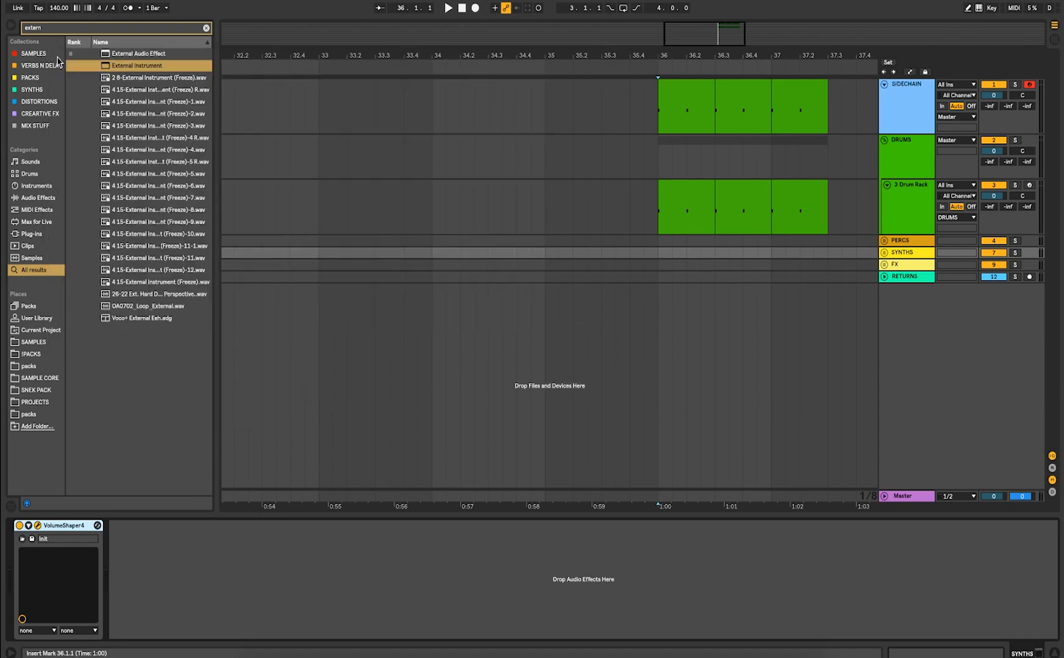
{"action": "left_click", "coordinate": [640, 240]}
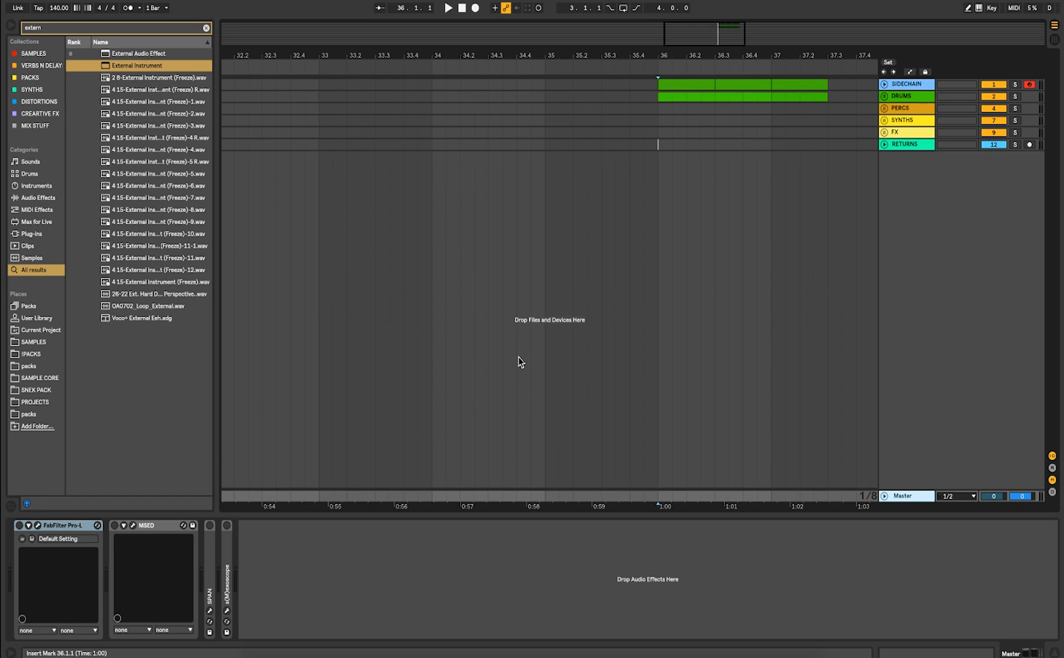
Step: Show the return tracks and examine the ValhallaRoom settings on A LONG VERB
{"action": "left_click", "coordinate": [1053, 468]}
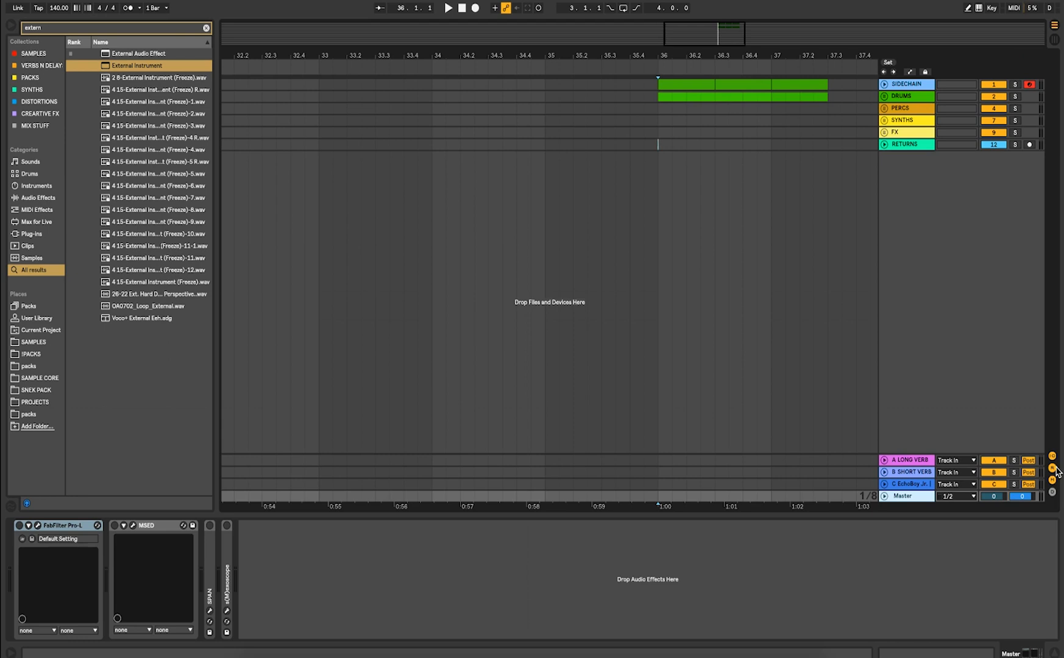
{"action": "left_click", "coordinate": [922, 461]}
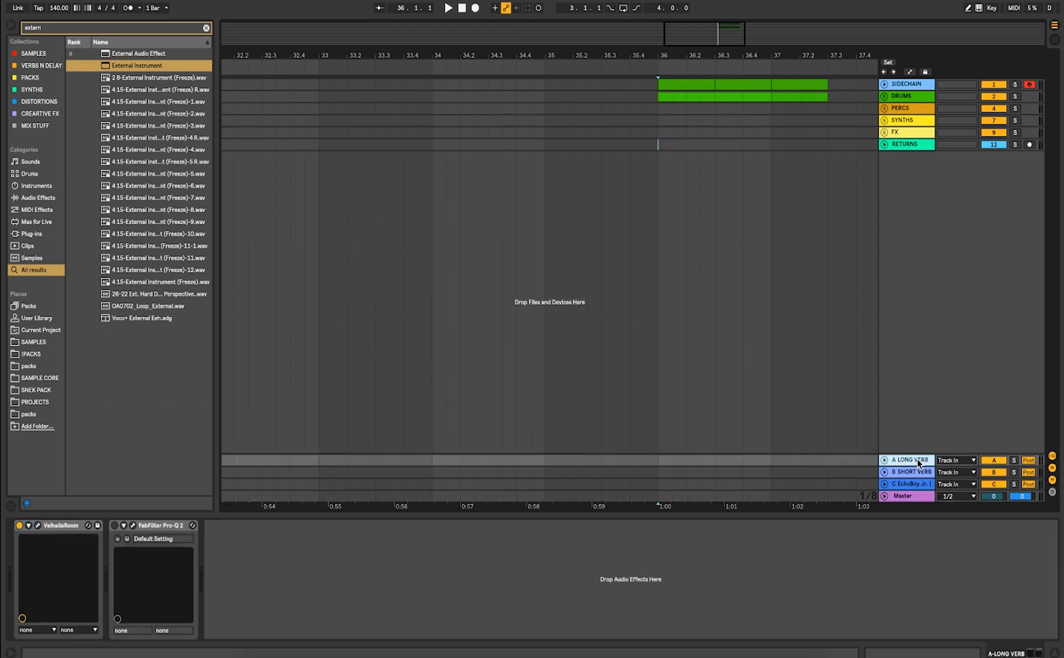
{"action": "left_click", "coordinate": [37, 525]}
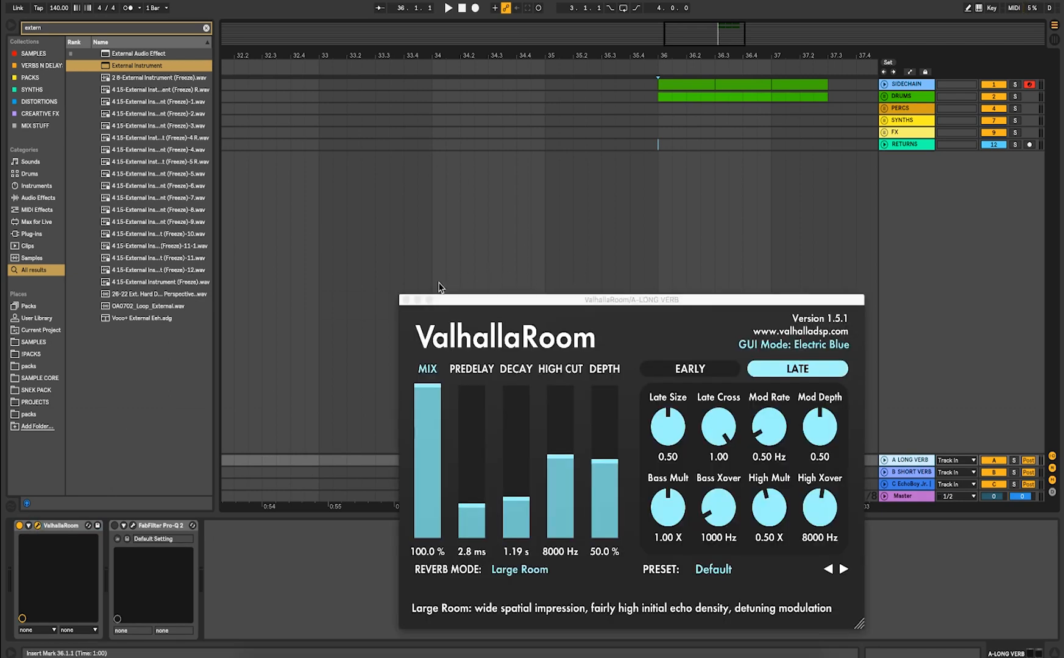
{"action": "left_click", "coordinate": [406, 300]}
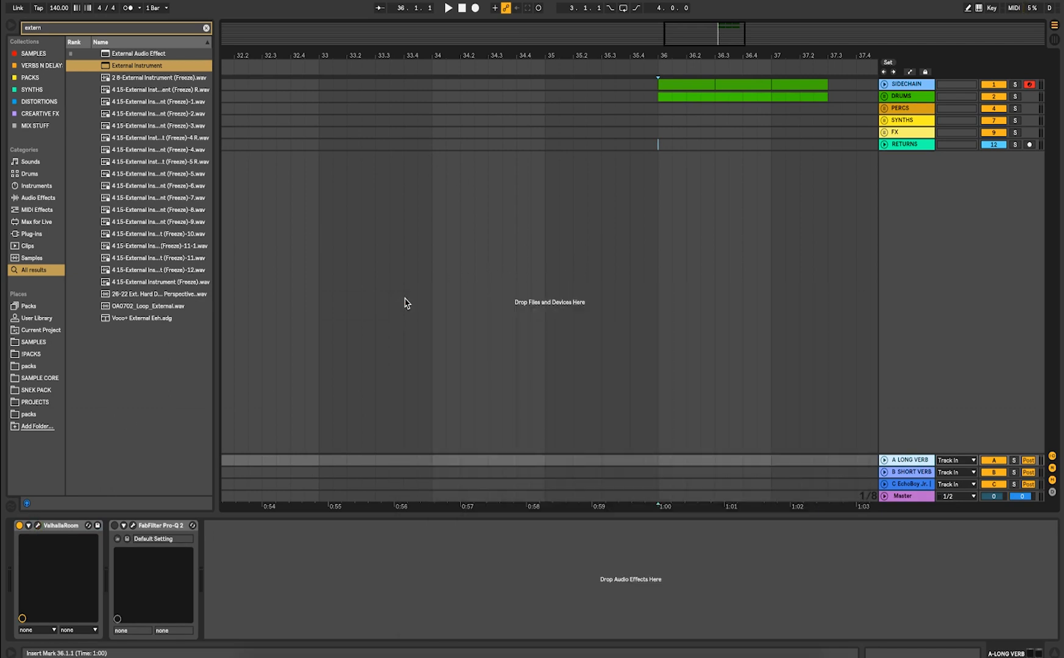
Step: Examine the devices on B SHORT VERB and the EchoBoy Jr. settings on return C
{"action": "left_click", "coordinate": [916, 475]}
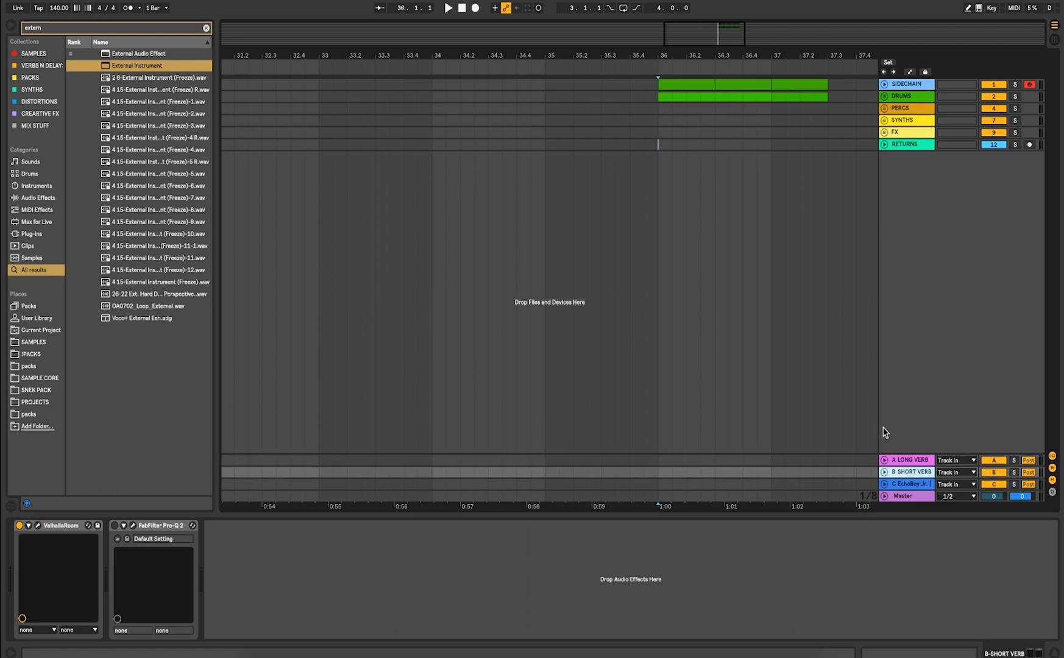
{"action": "left_click", "coordinate": [920, 484]}
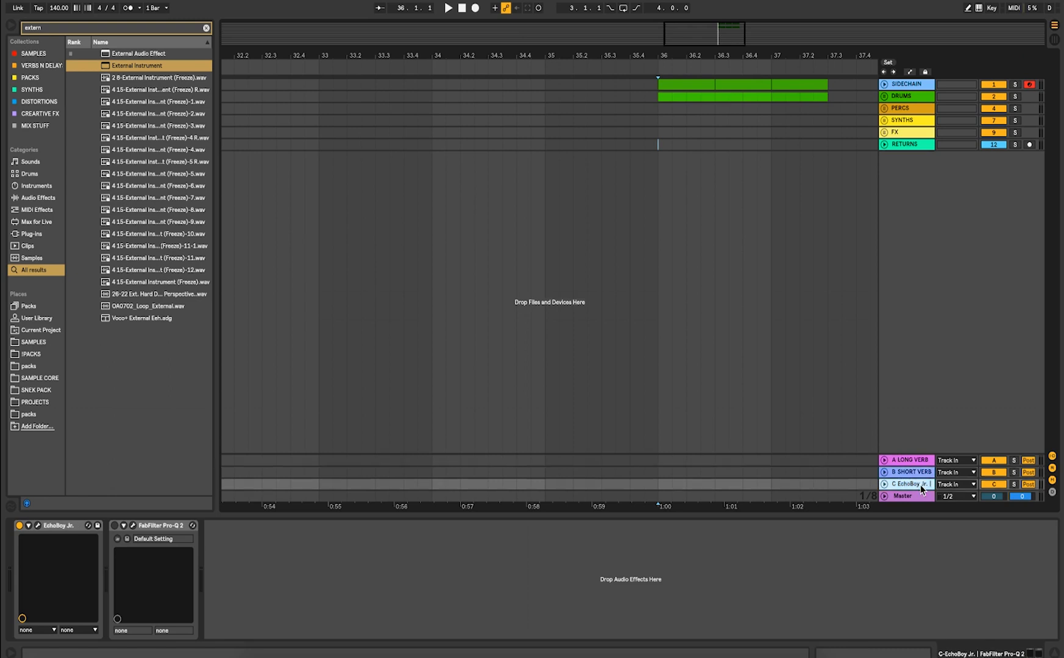
{"action": "left_click", "coordinate": [37, 527]}
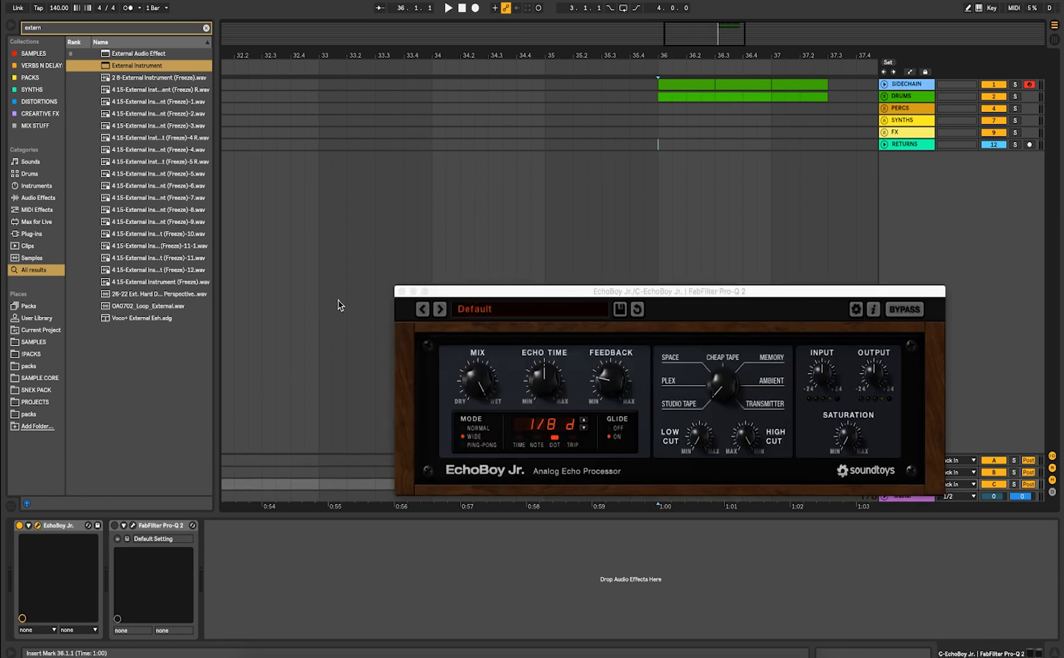
{"action": "left_click", "coordinate": [402, 292]}
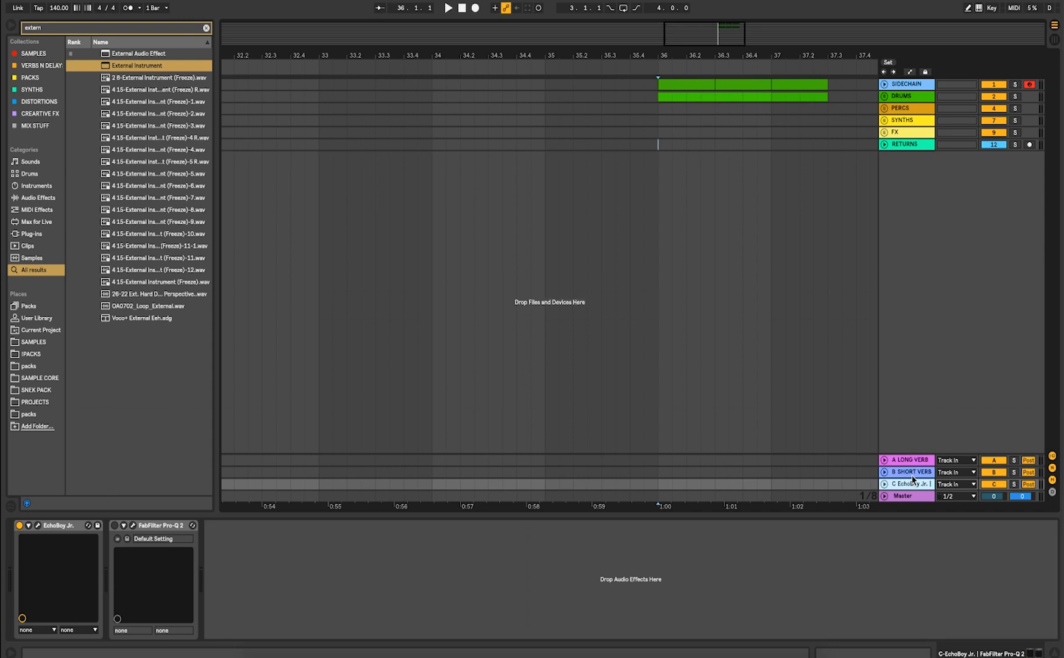
Step: Unfold the RETURNS track to show its routing, and insert a new return track after return C
{"action": "left_click", "coordinate": [896, 145]}
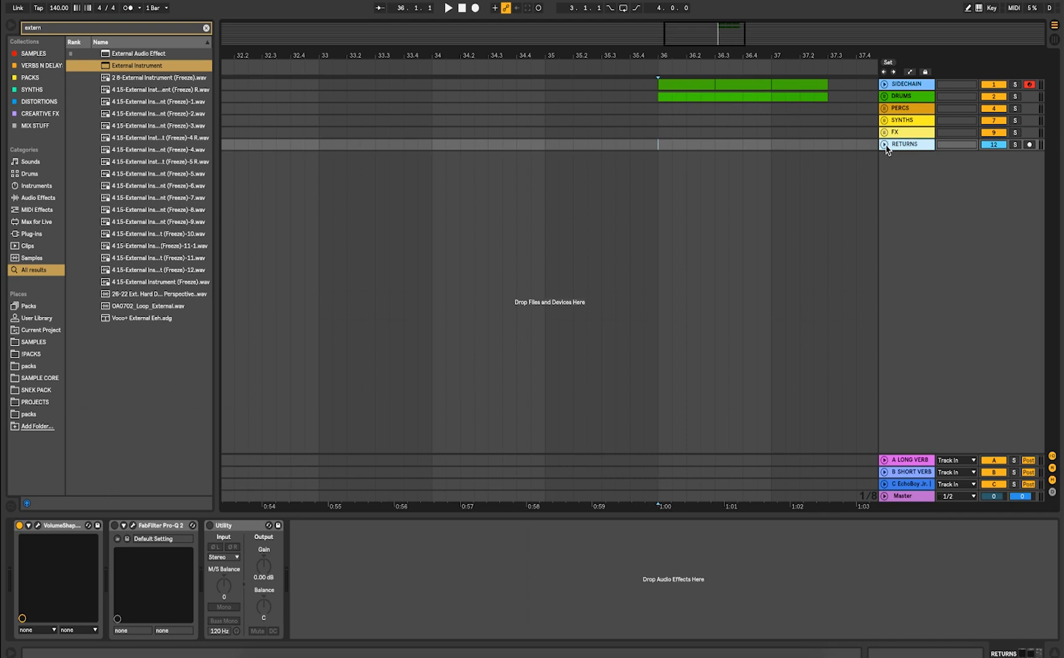
{"action": "left_click", "coordinate": [884, 145]}
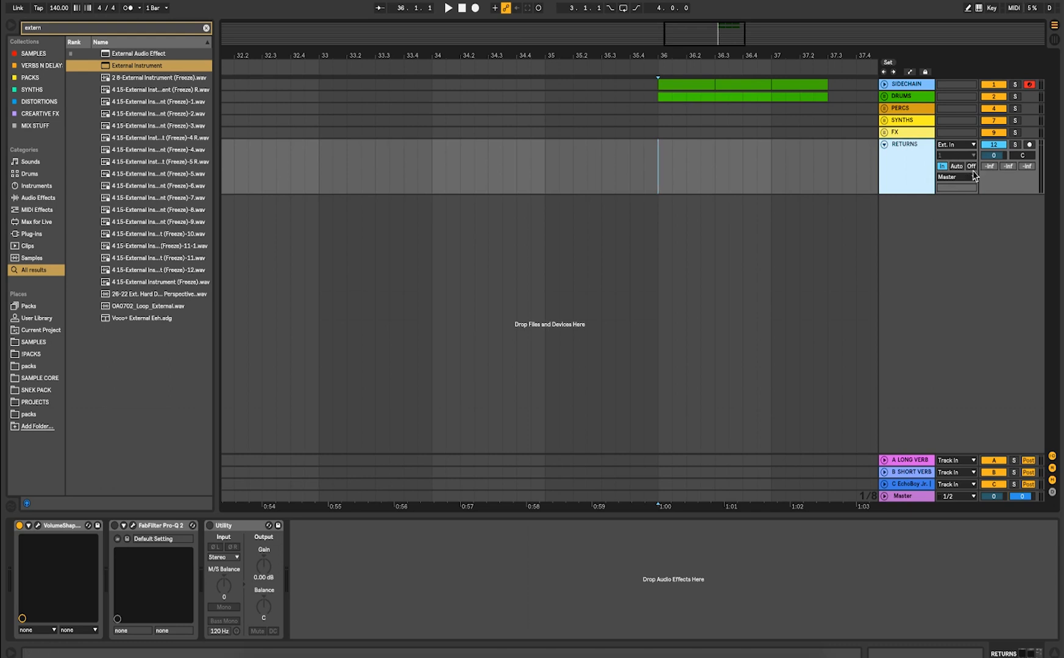
{"action": "left_click", "coordinate": [904, 484]}
{"action": "right_click", "coordinate": [904, 483]}
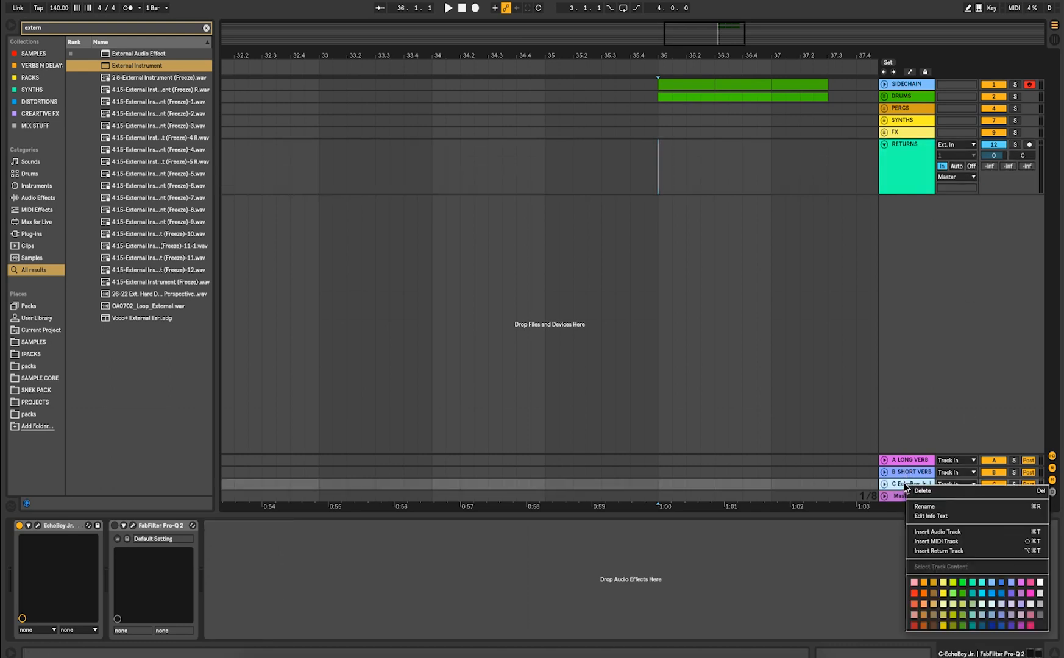
{"action": "left_click", "coordinate": [945, 552]}
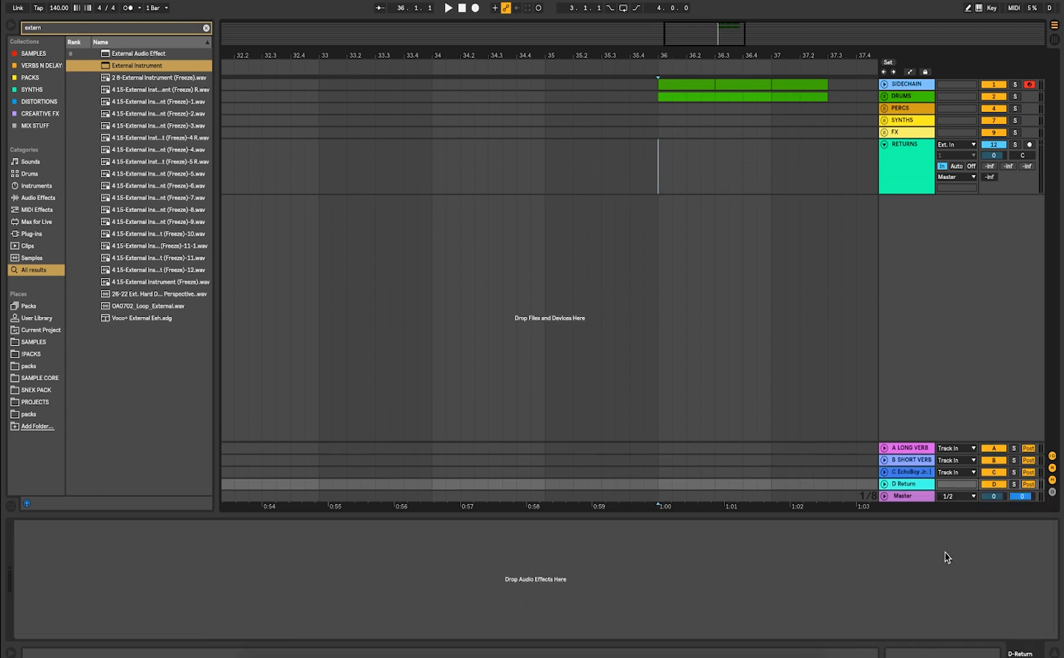
Step: Unfold the D Return track and route its output to the RETURNS track
{"action": "left_click", "coordinate": [885, 484]}
{"action": "left_click", "coordinate": [946, 440]}
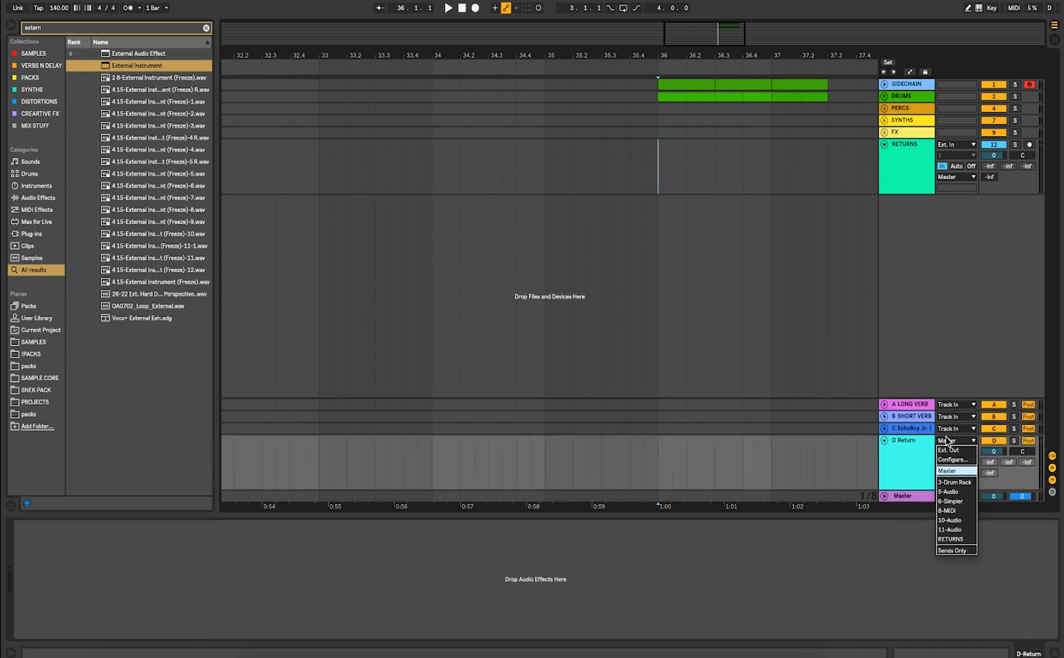
{"action": "left_click", "coordinate": [955, 540]}
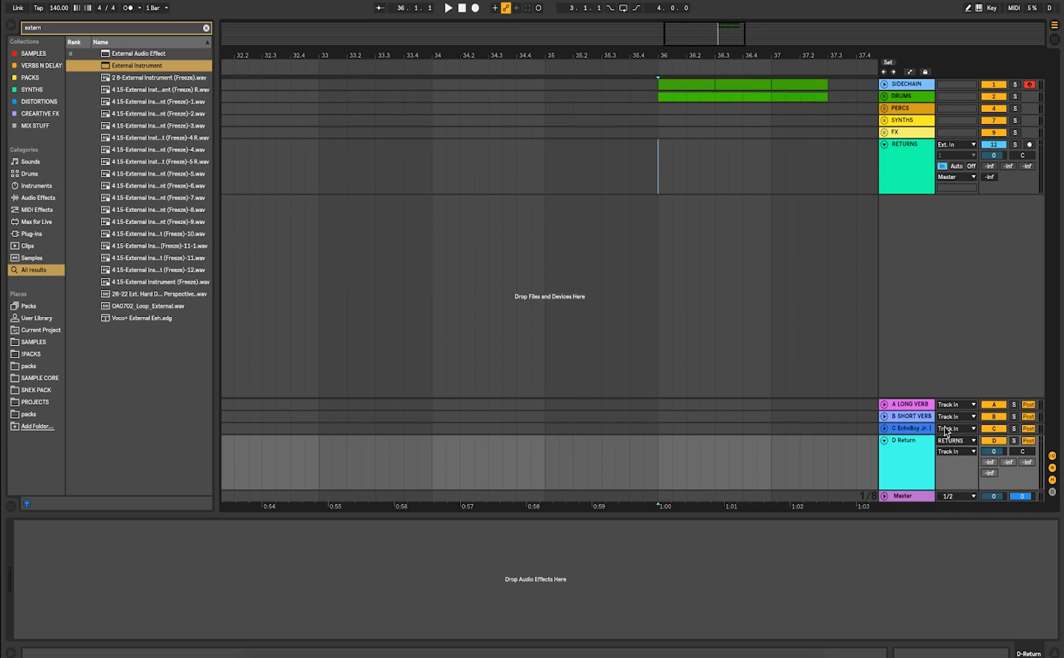
Step: Fold the D Return track, disable all sends on the RETURNS track, and fold RETURNS as well
{"action": "left_click", "coordinate": [885, 440]}
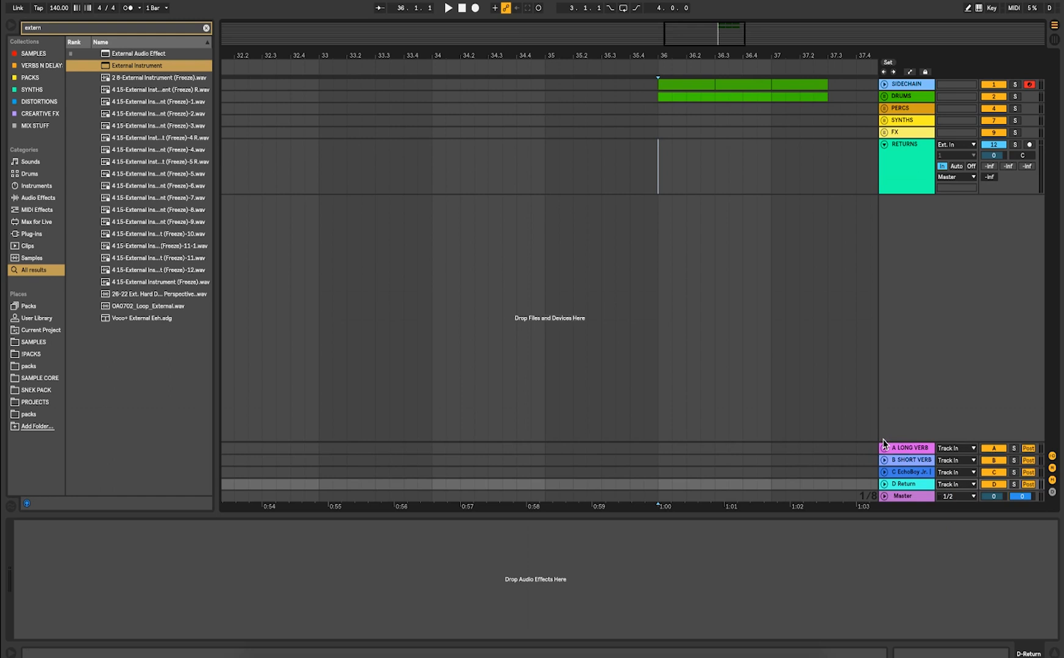
{"action": "right_click", "coordinate": [990, 178]}
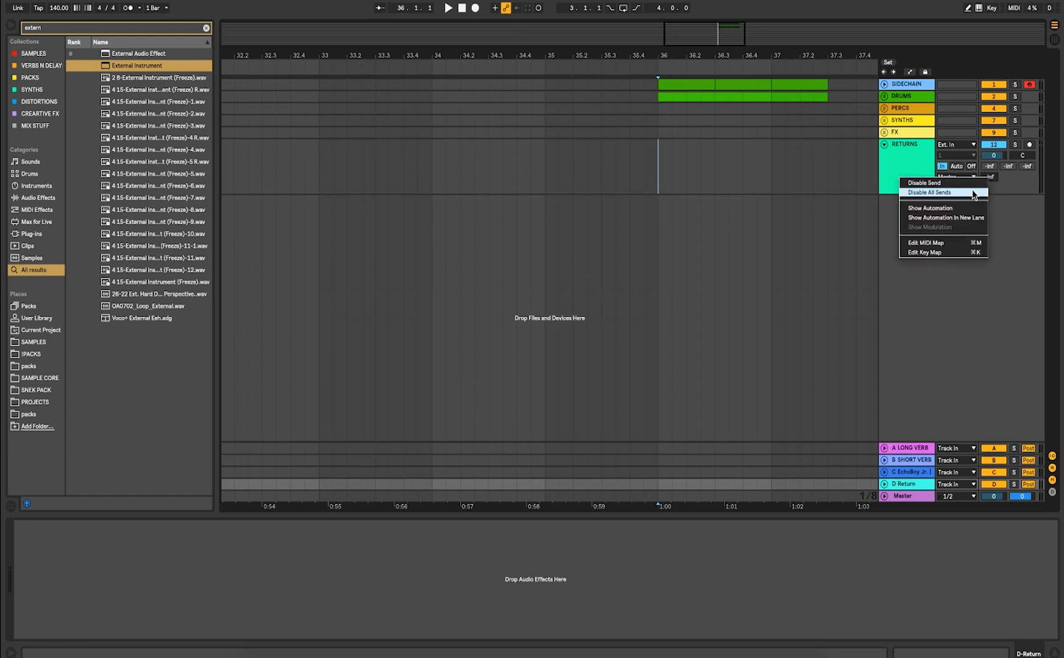
{"action": "left_click", "coordinate": [973, 193]}
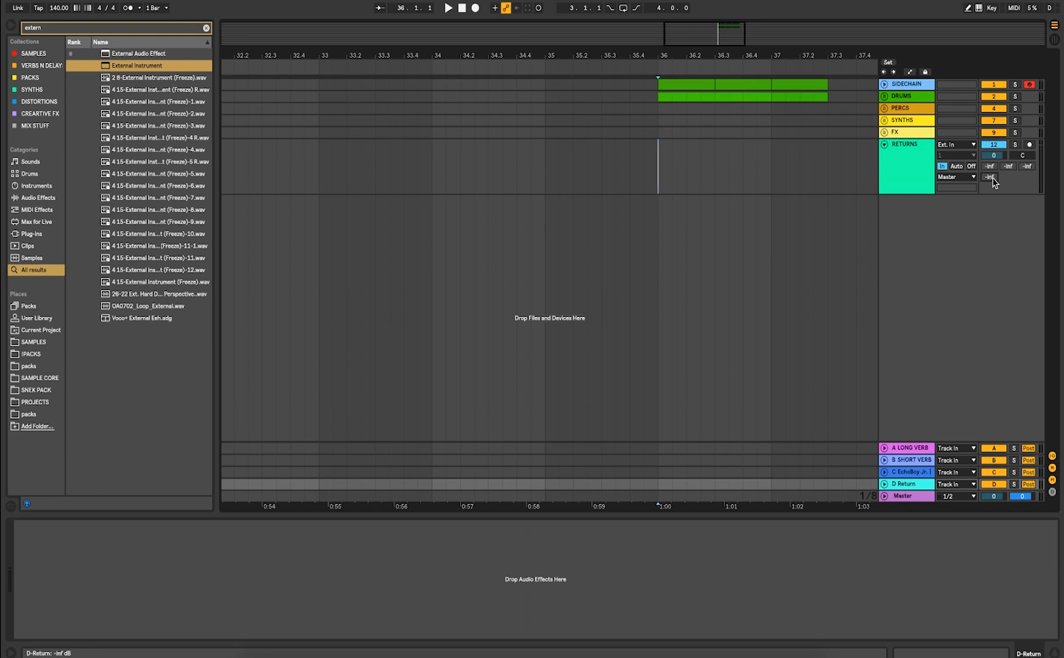
{"action": "left_click", "coordinate": [884, 144]}
Step: Show the Master track's devices, enable FabFilter Pro-L to examine its limiter settings, and switch it off again
{"action": "left_click", "coordinate": [842, 496]}
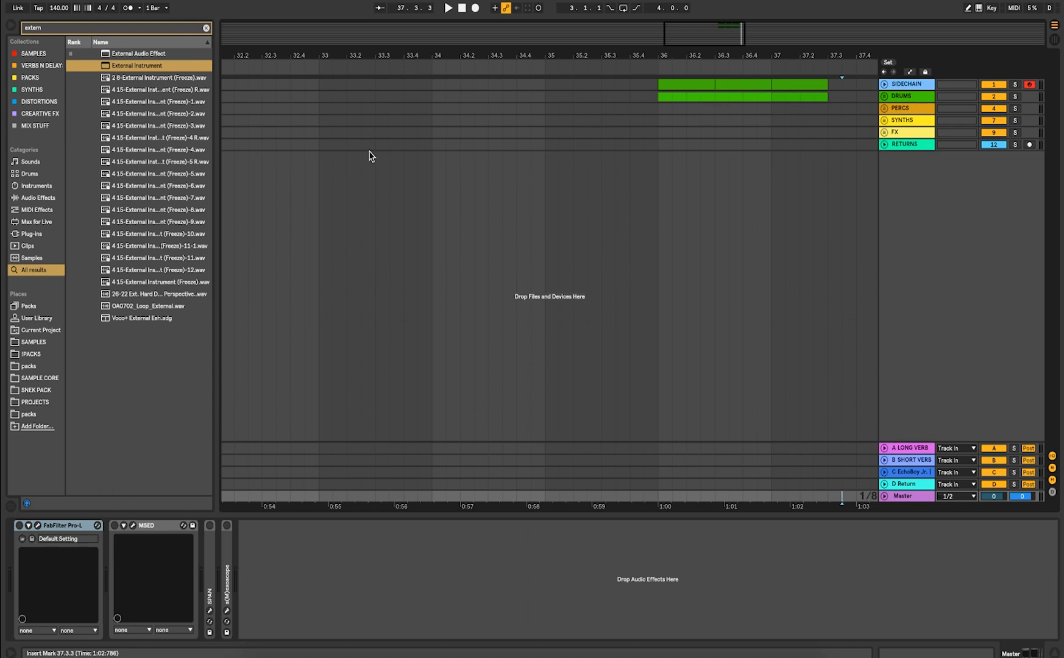
{"action": "left_click", "coordinate": [19, 525]}
{"action": "left_click", "coordinate": [37, 525]}
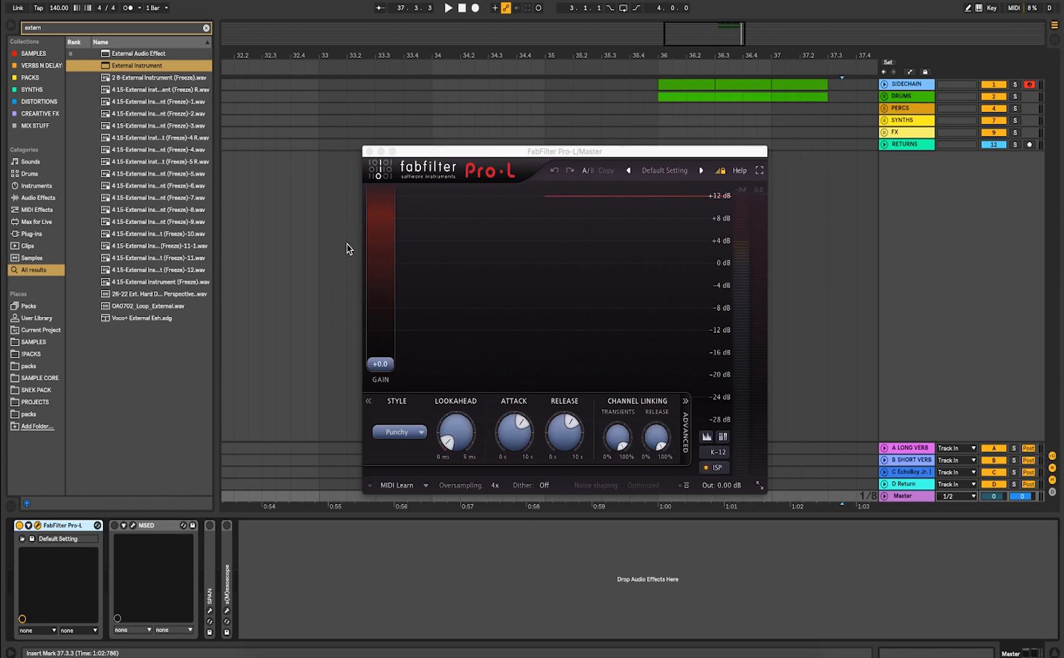
{"action": "left_click", "coordinate": [369, 151]}
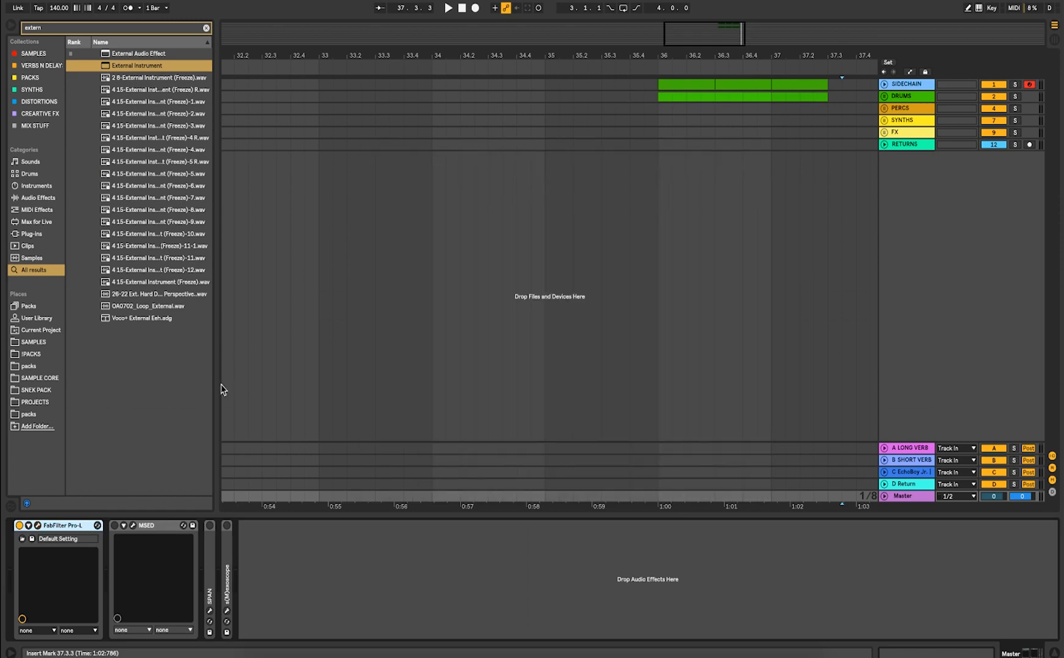
{"action": "left_click", "coordinate": [19, 525]}
Step: Enable MSED on the Master track and try its Mid Mute and Side Mute on and off
{"action": "left_click", "coordinate": [114, 526]}
{"action": "left_click", "coordinate": [133, 525]}
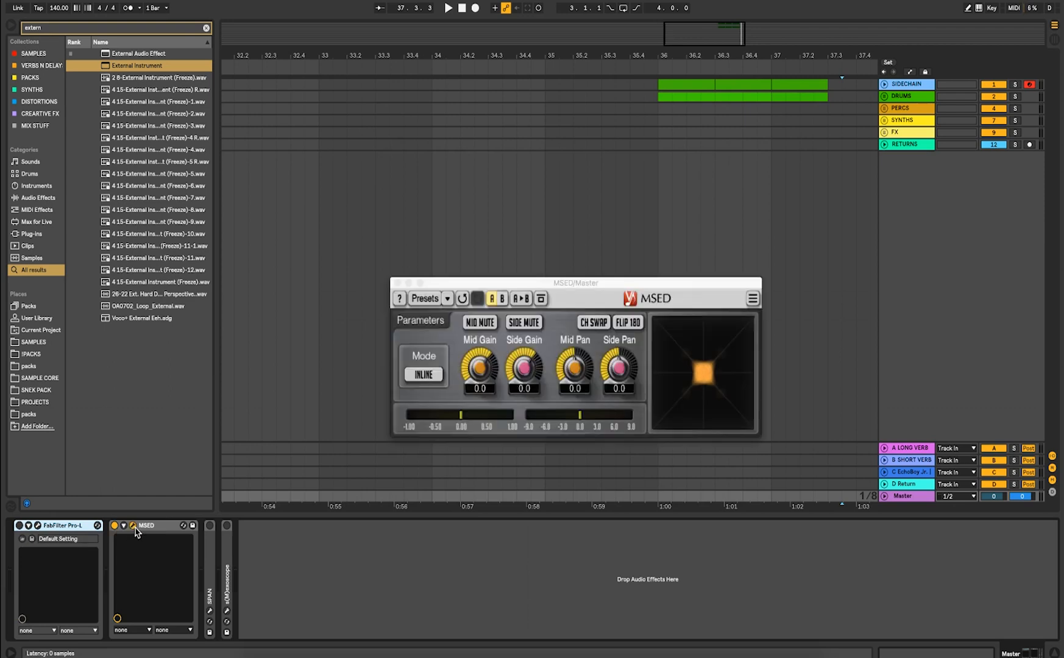
{"action": "left_click", "coordinate": [482, 323]}
{"action": "left_click", "coordinate": [482, 323]}
{"action": "left_click", "coordinate": [521, 322]}
{"action": "left_click", "coordinate": [521, 323]}
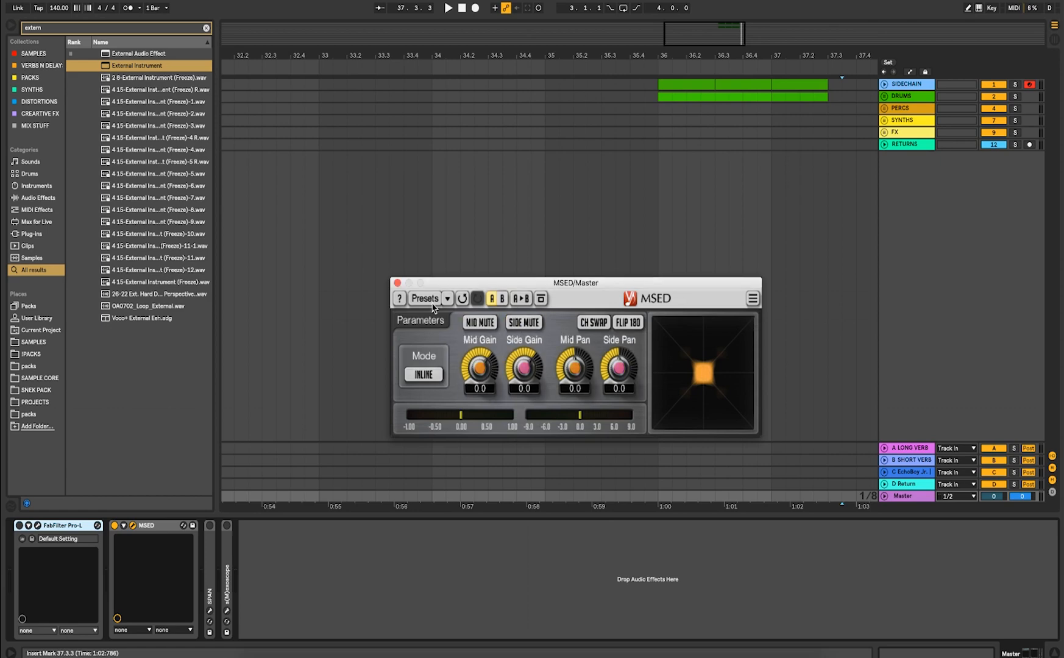
{"action": "left_click", "coordinate": [398, 283]}
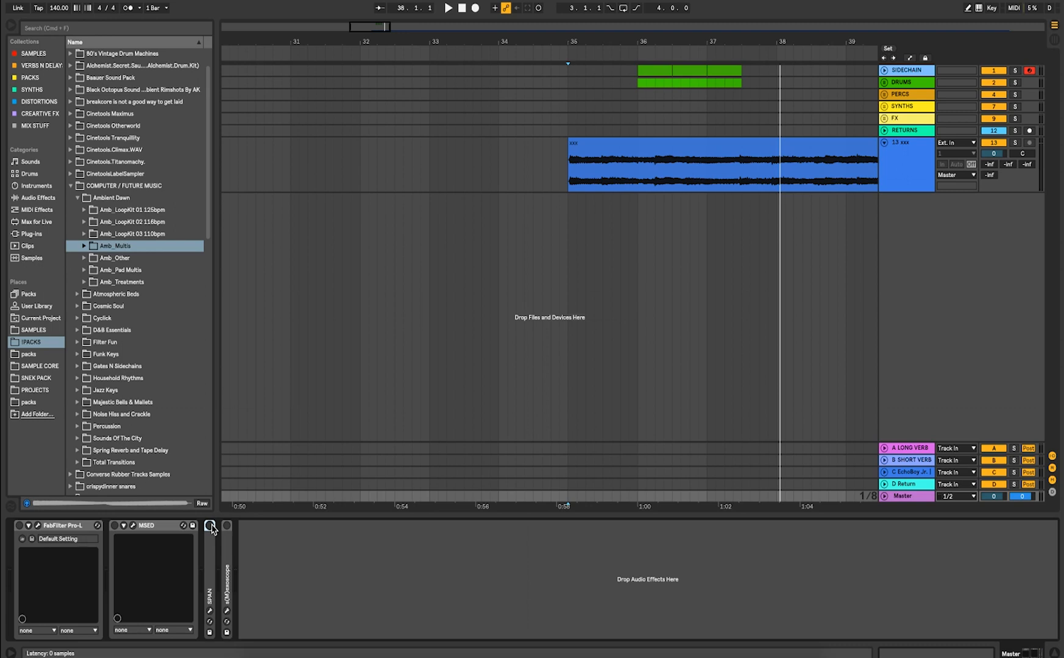
Step: Search the browser for "span" and add the SPAN plug-in to the Master chain just before s(M)exoscope
{"action": "key", "text": "super+f"}
{"action": "type", "text": "span"}
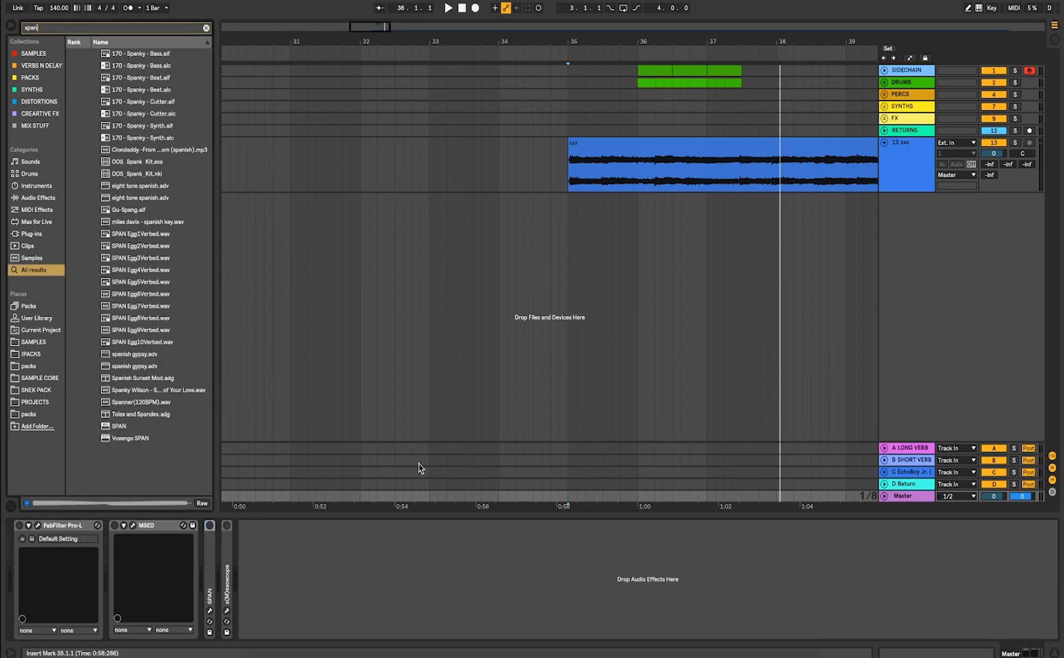
{"action": "left_click_drag", "start_coordinate": [122, 426], "coordinate": [224, 585]}
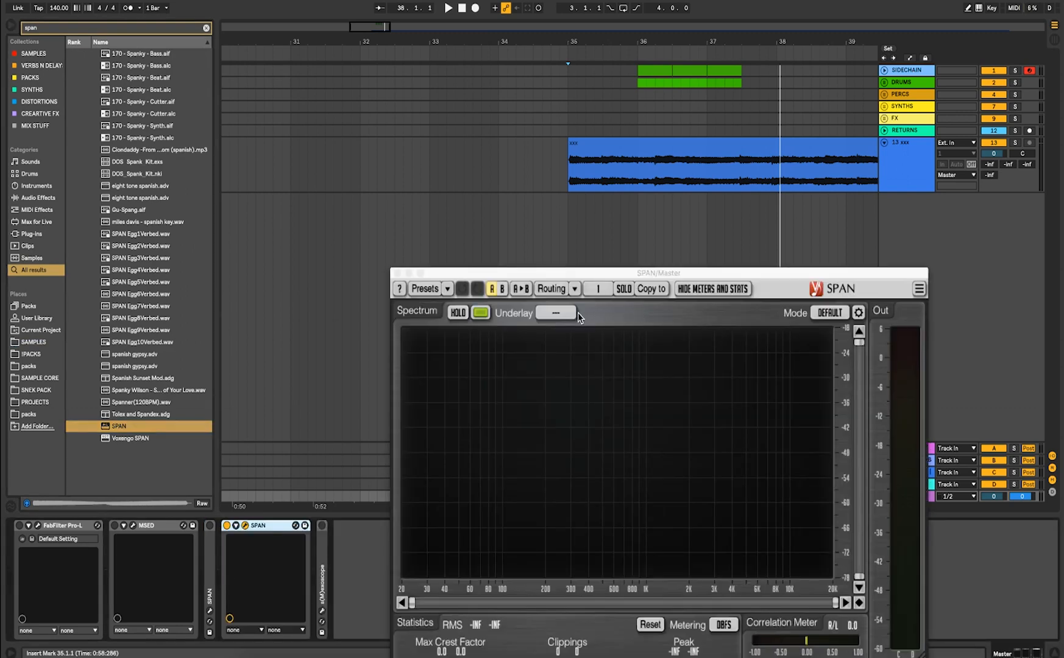
Step: Set SPAN's routing to Mid-Side Stereo and its spectrum underlay to Side
{"action": "left_click", "coordinate": [575, 289]}
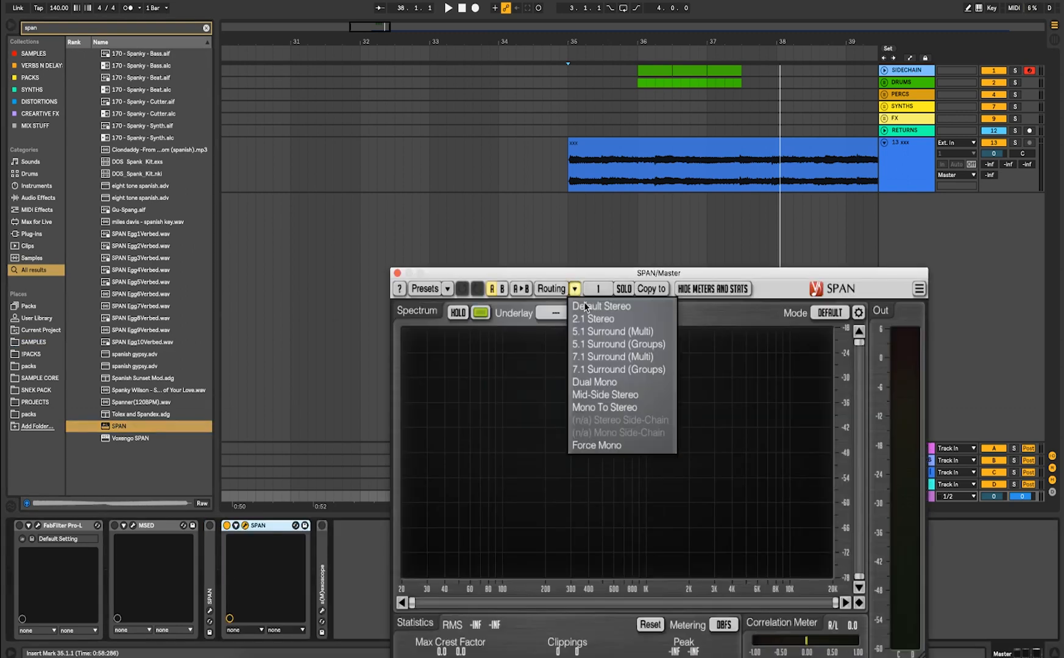
{"action": "left_click", "coordinate": [596, 395]}
{"action": "left_click", "coordinate": [555, 312]}
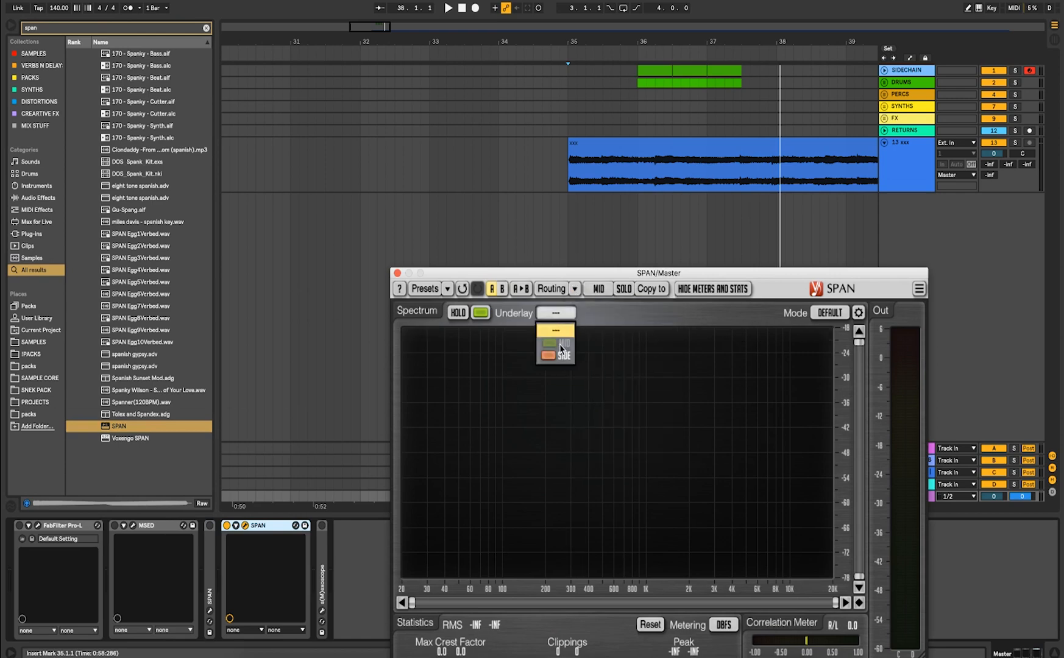
{"action": "left_click", "coordinate": [561, 360]}
Step: Play the xxx audio clip to examine its mid and side spectrum in SPAN, and switch SPAN off
{"action": "left_click", "coordinate": [579, 163]}
{"action": "key", "text": "space"}
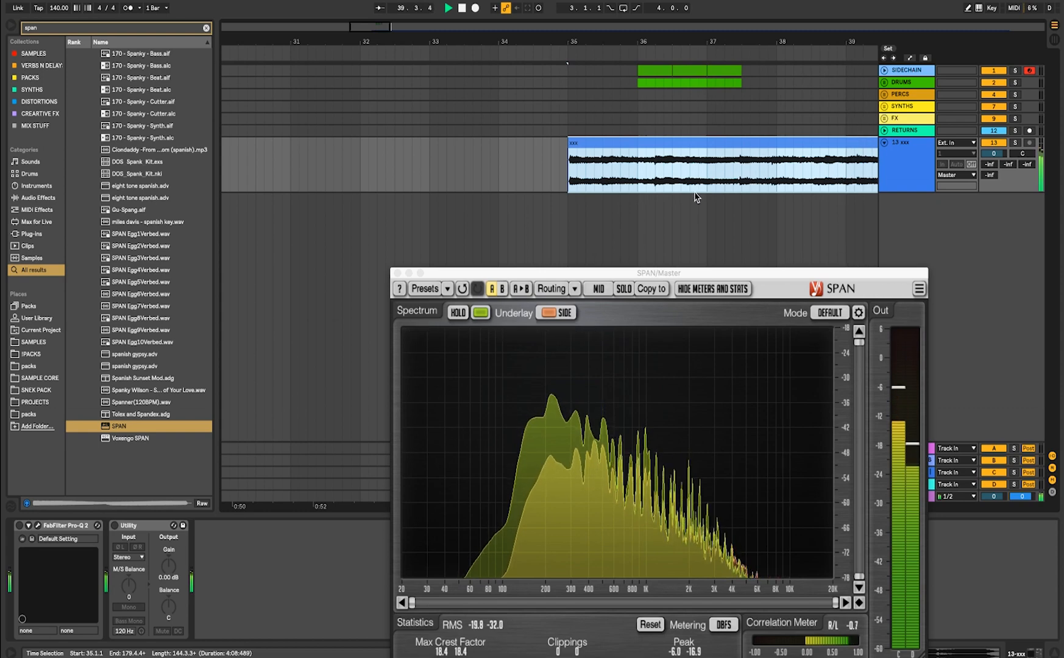
{"action": "key", "text": "space"}
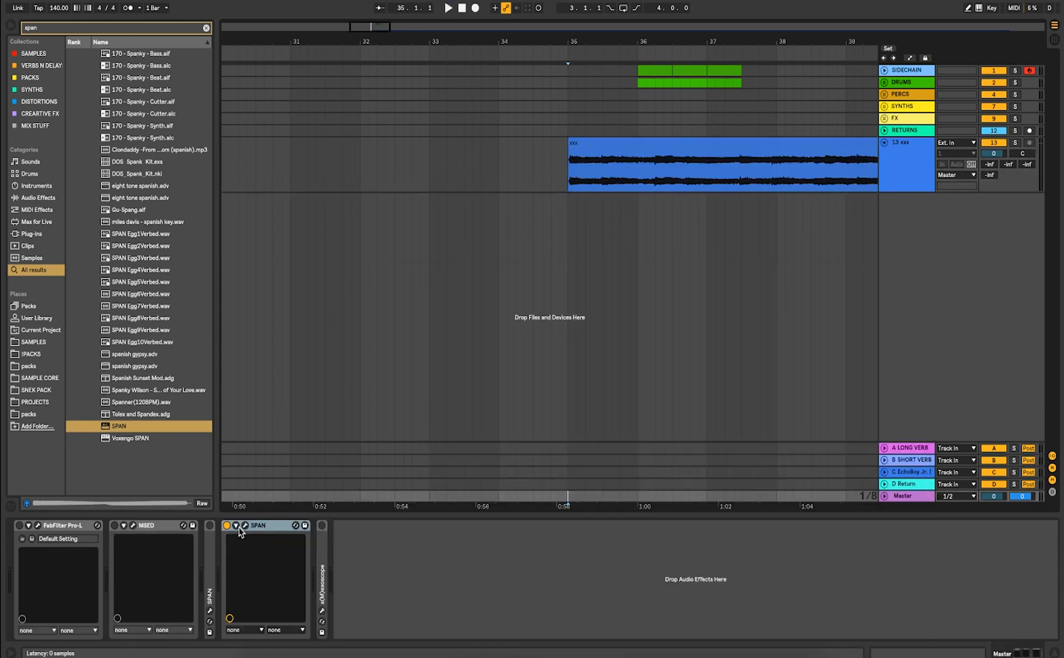
{"action": "left_click", "coordinate": [226, 526]}
Step: Enable and open s(M)exoscope on the Master track, and play the audio to examine its waveform
{"action": "left_click", "coordinate": [322, 525]}
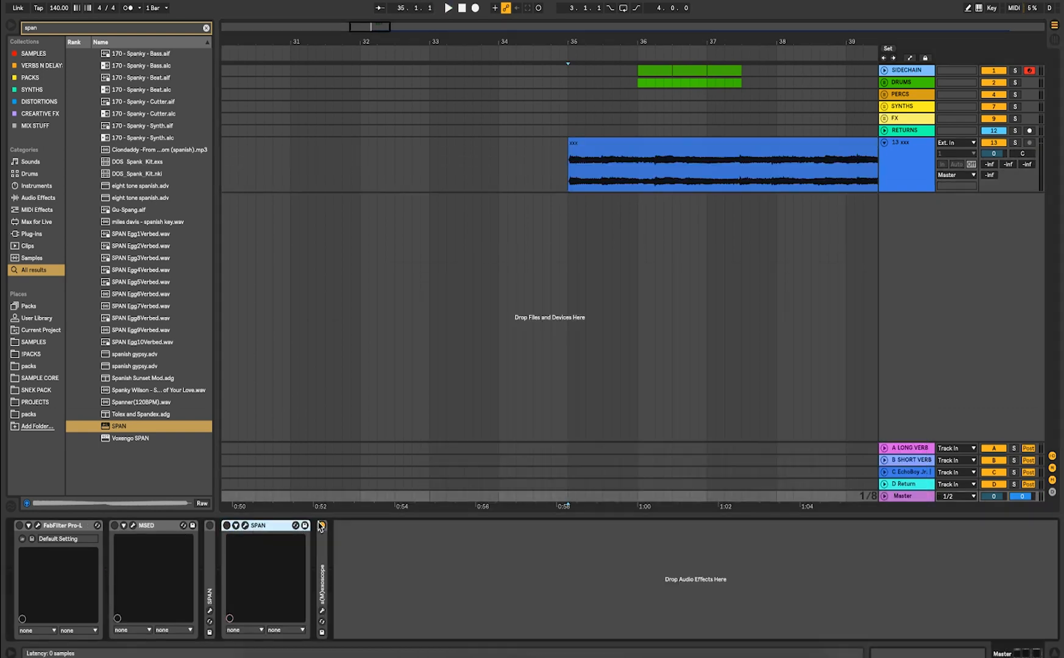
{"action": "left_click", "coordinate": [322, 611]}
{"action": "key", "text": "space"}
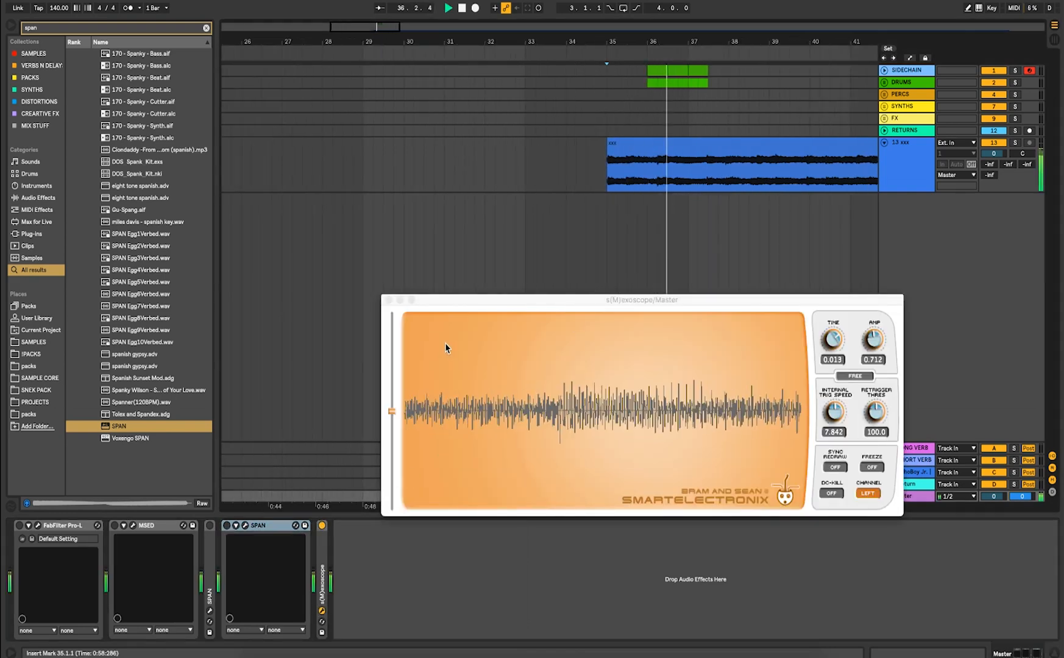
{"action": "key", "text": "space"}
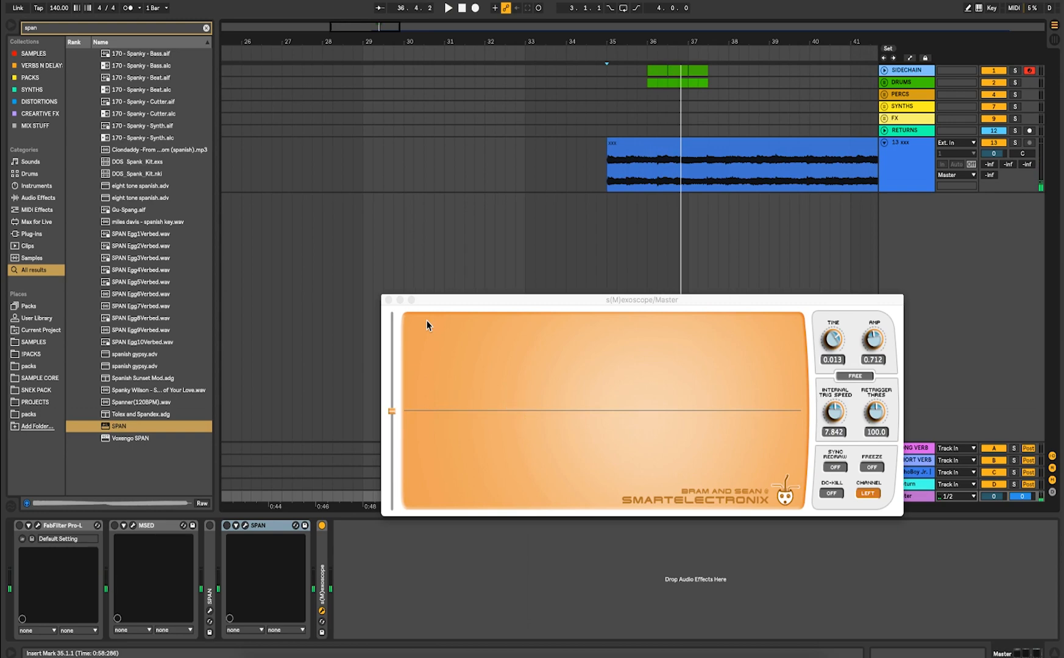